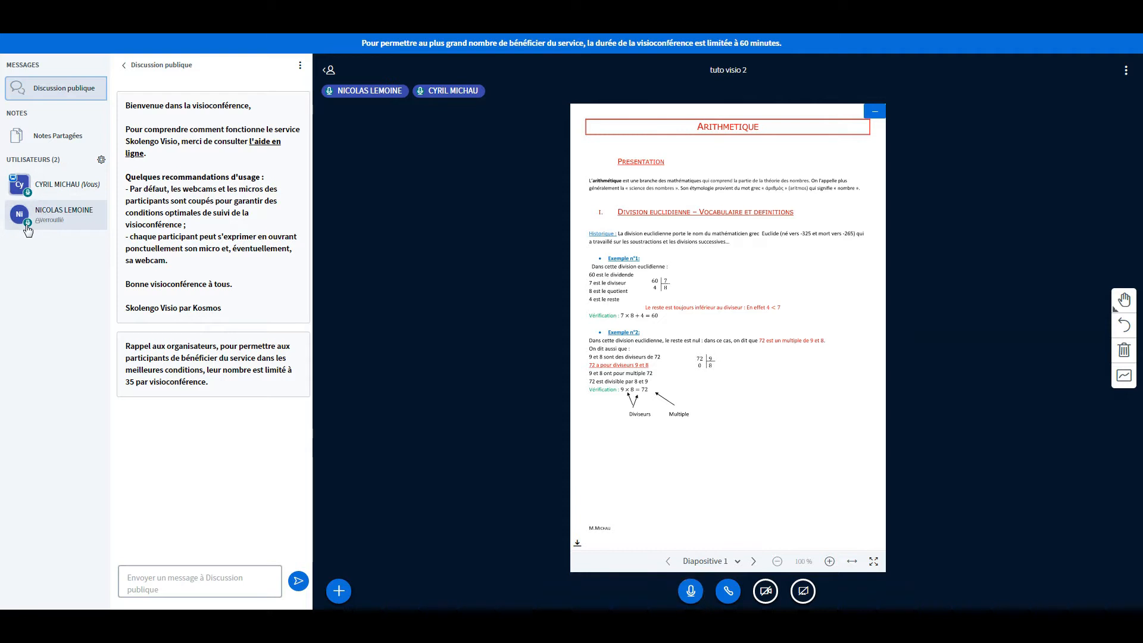
Mute the other participant's microphone and authorise that participant to speak again
left_click(20, 213)
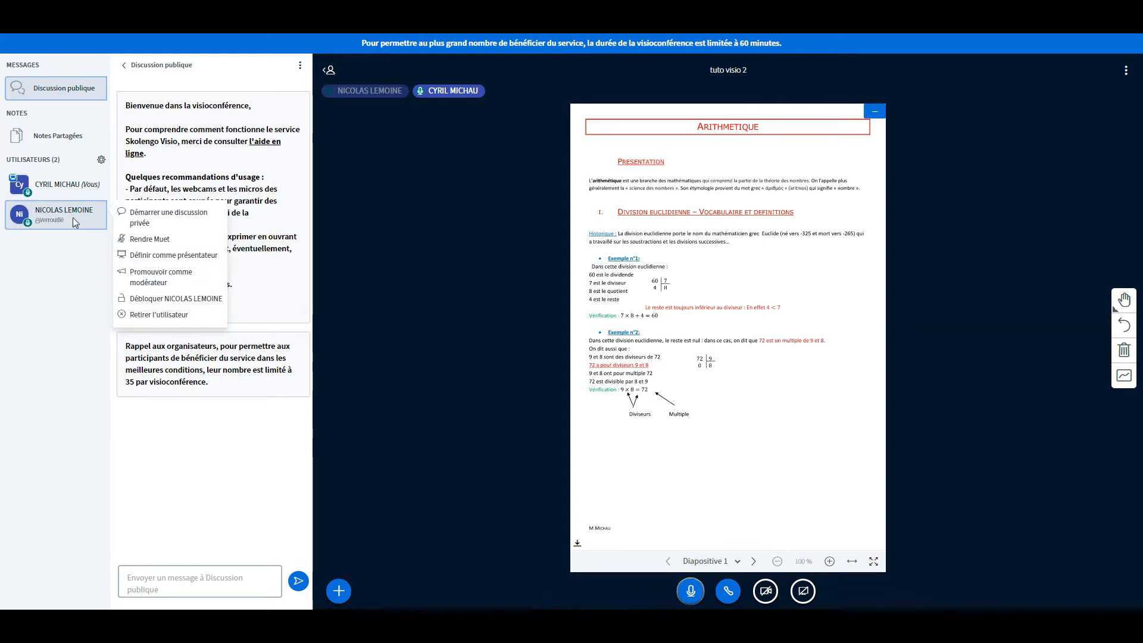
left_click(181, 240)
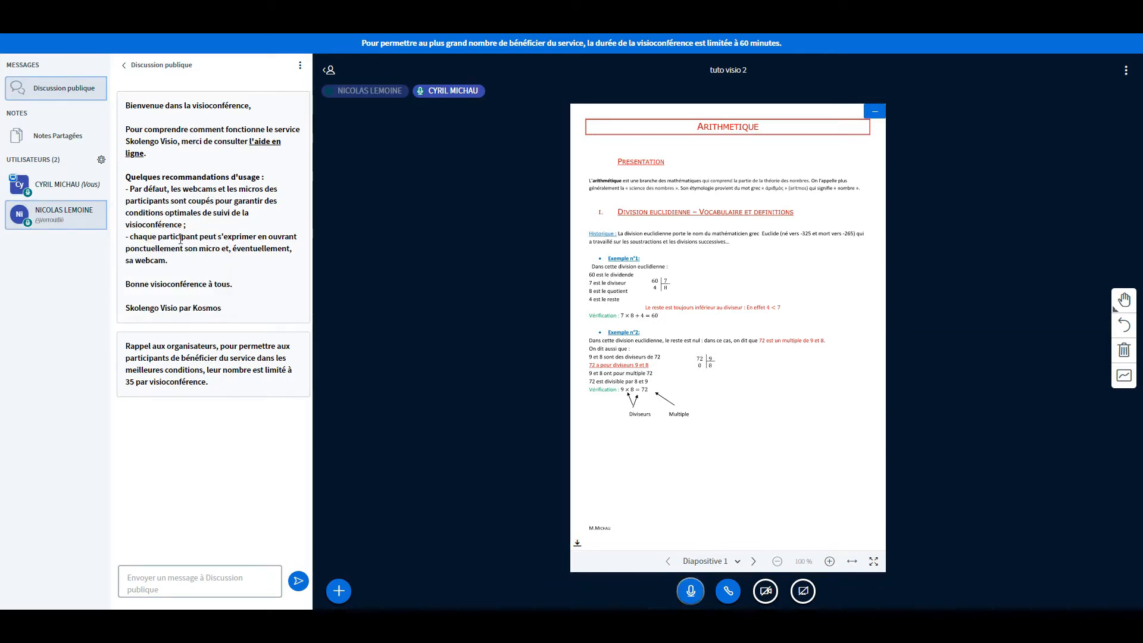
left_click(20, 213)
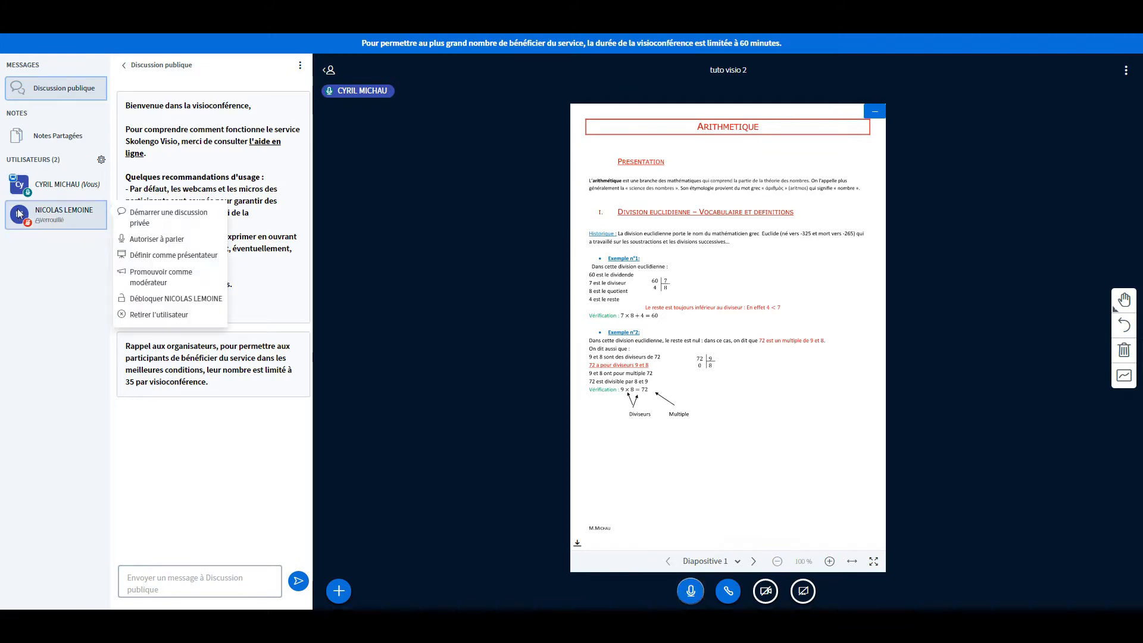
left_click(143, 236)
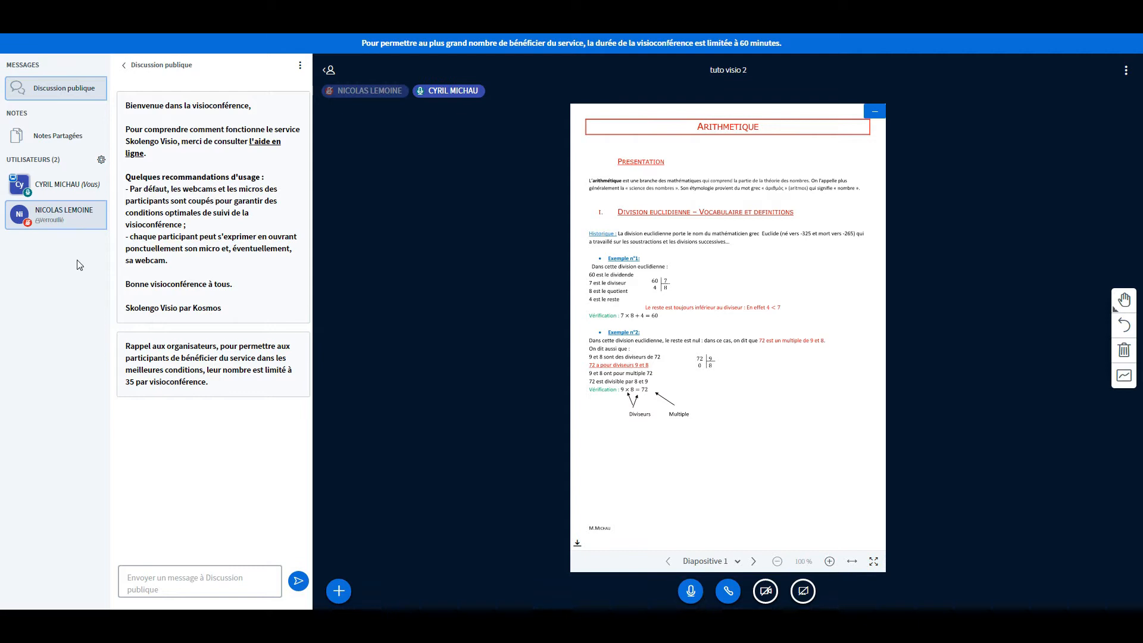
Grant camera access, share the Microsoft LifeCam Studio webcam at Default Quality, and stop the webcam sharing
left_click(764, 589)
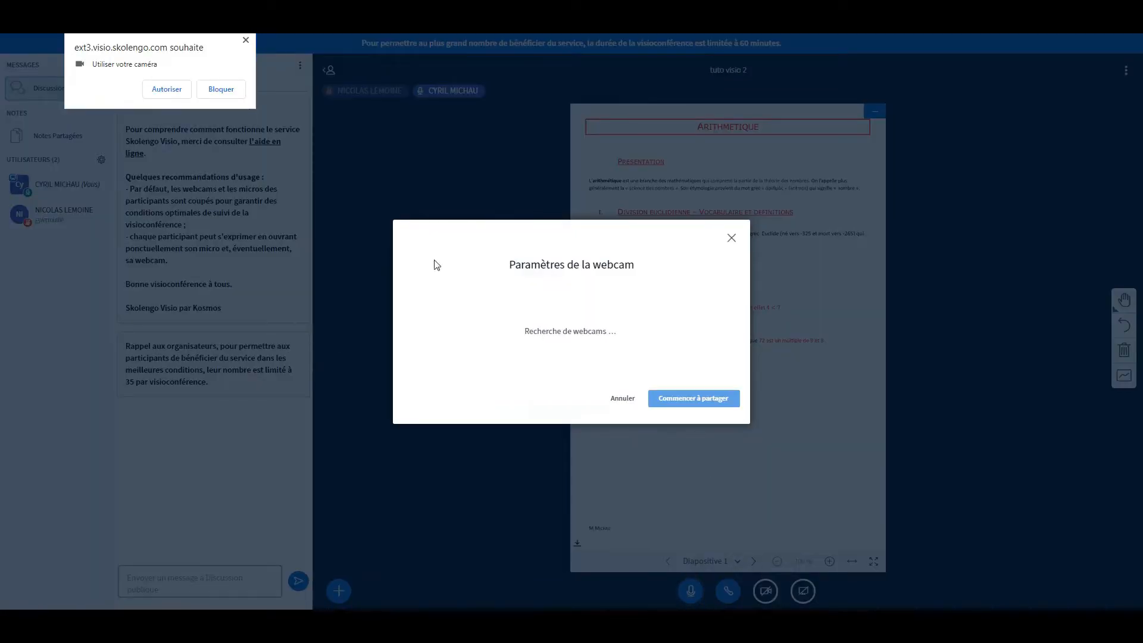
left_click(167, 89)
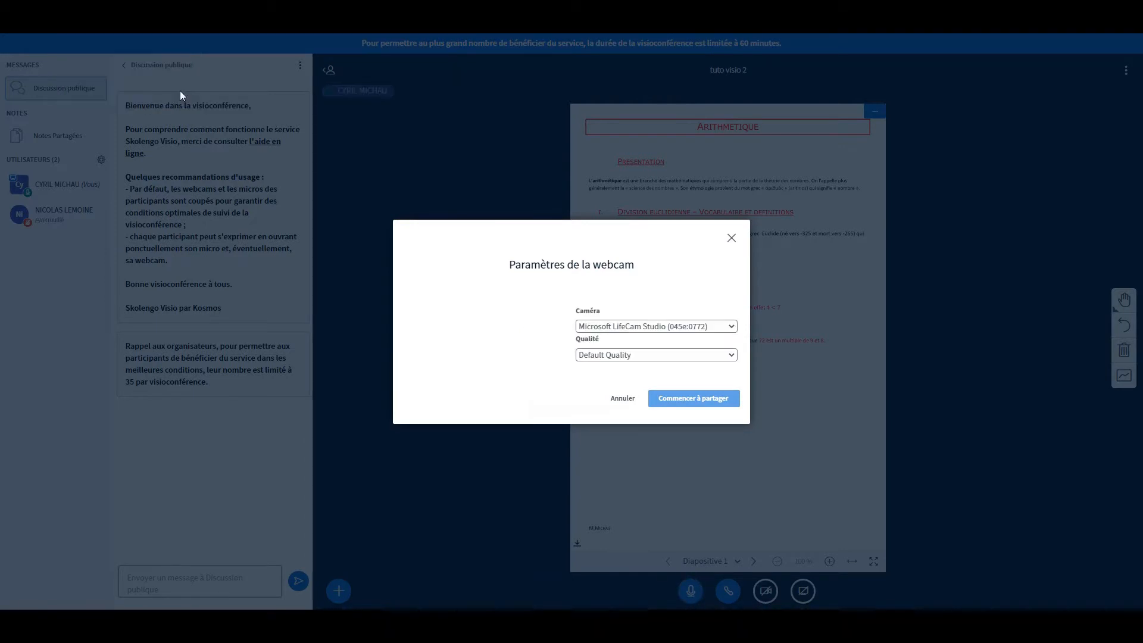
left_click(703, 402)
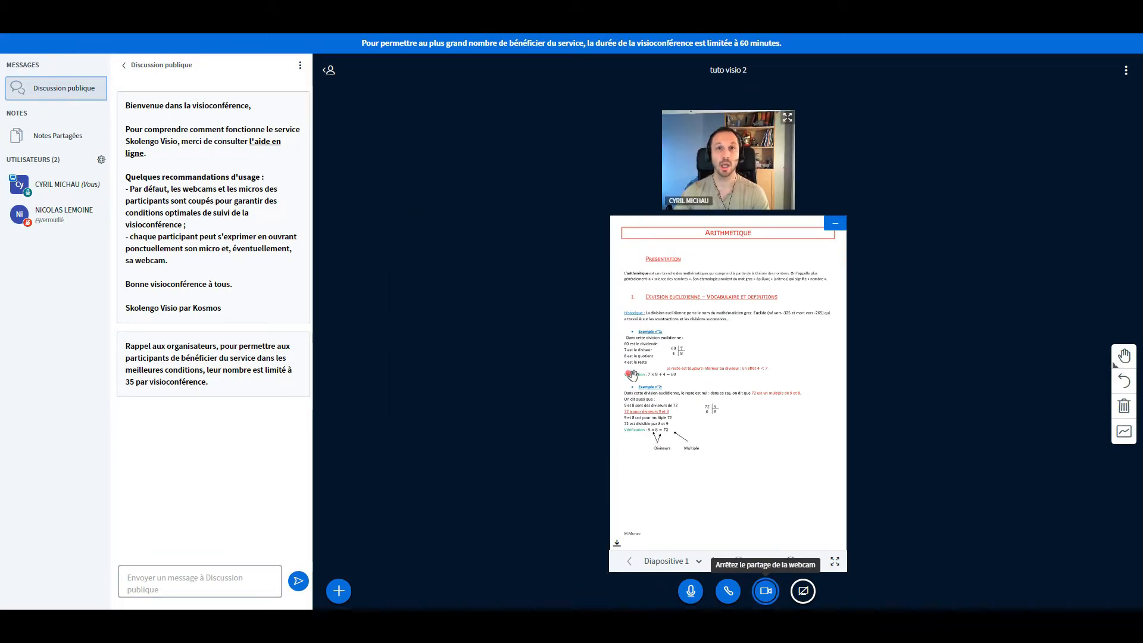
left_click(757, 590)
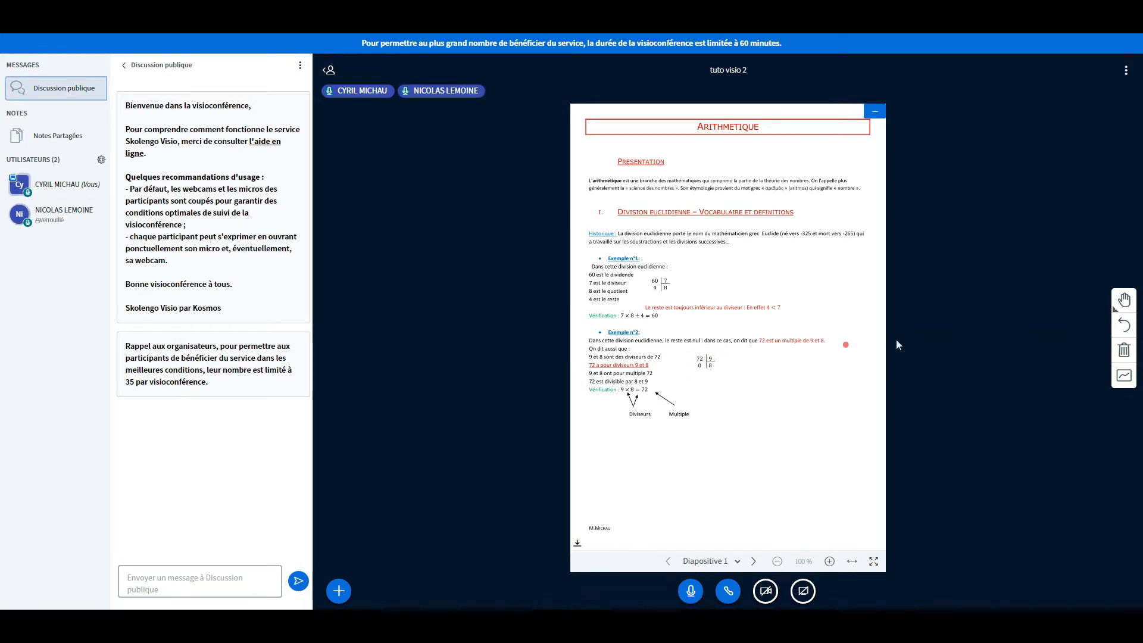
With the blue pencil tool, draw a freehand outline around the division of 72 by 9 in Exemple n°2 on slide 1
left_click(1123, 301)
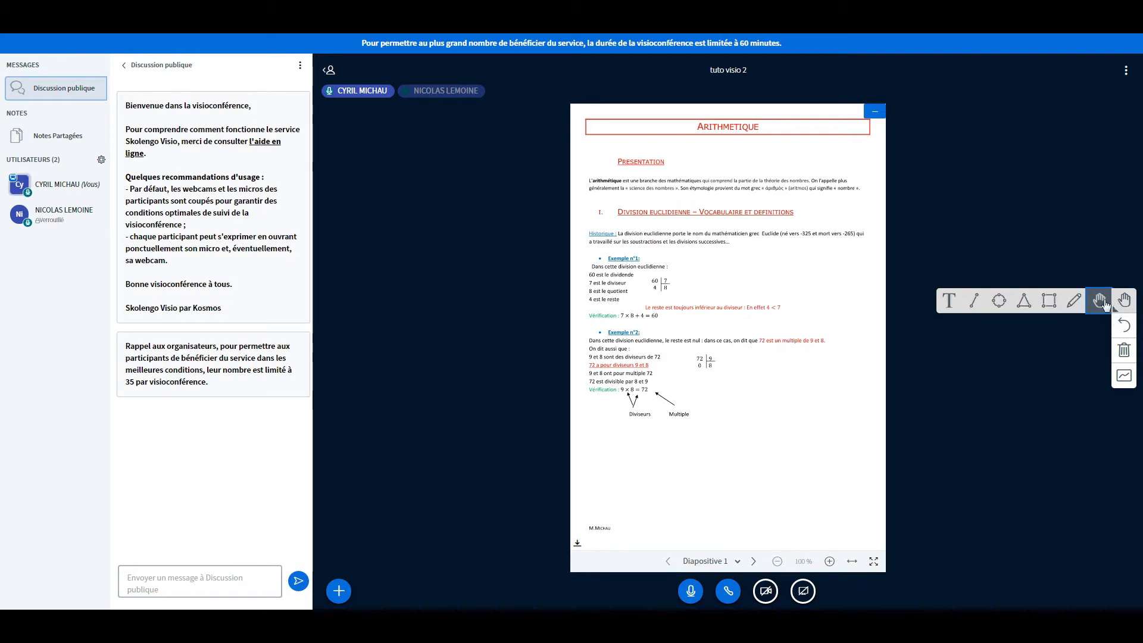
left_click(1077, 304)
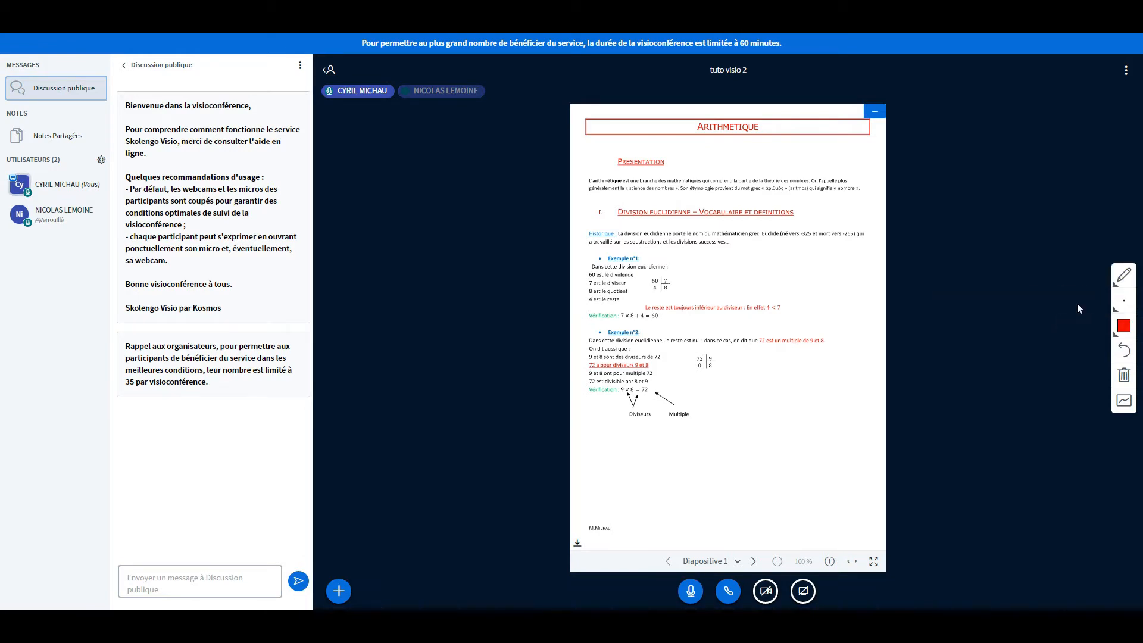
left_click(1123, 327)
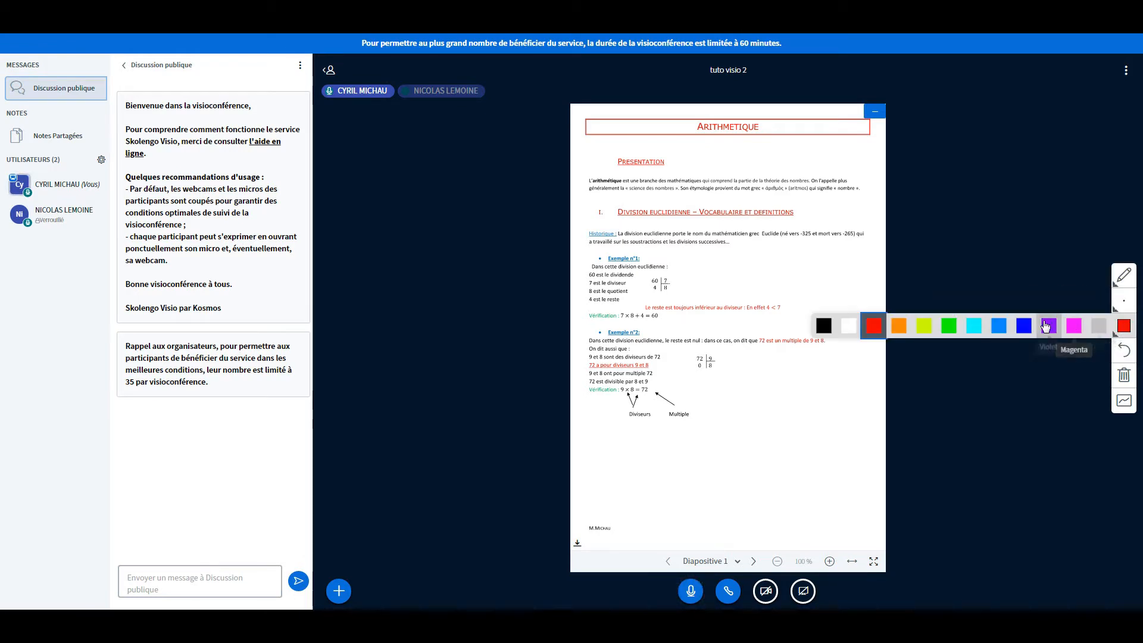
left_click(1024, 325)
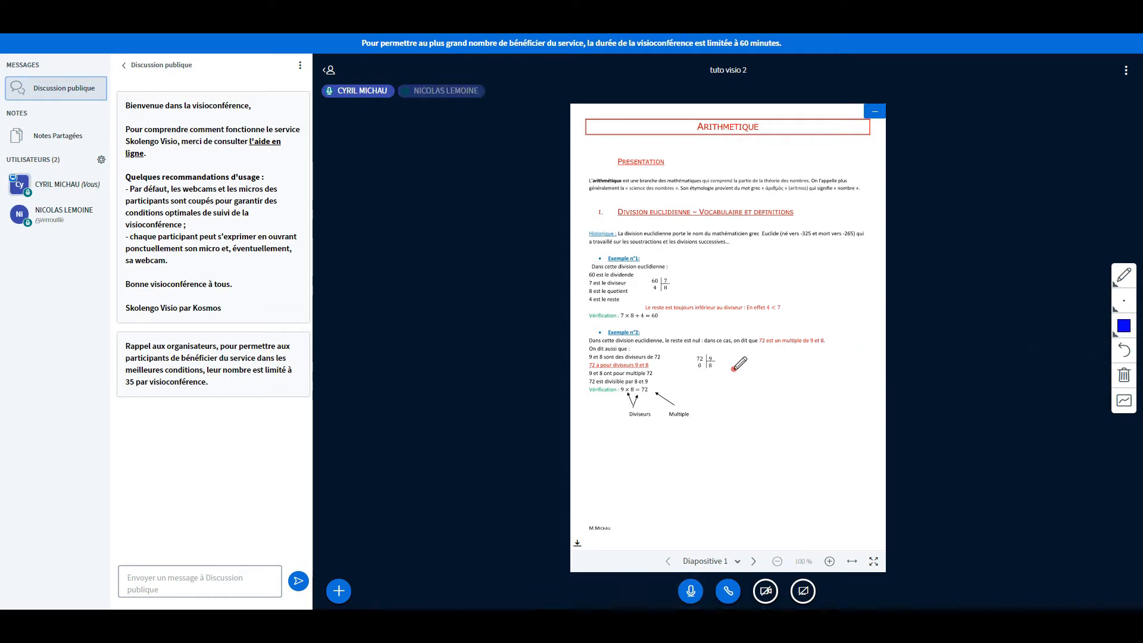
mouse_move(726, 381)
left_mouse_down()
mouse_move(692, 359)
mouse_move(735, 355)
left_mouse_up()
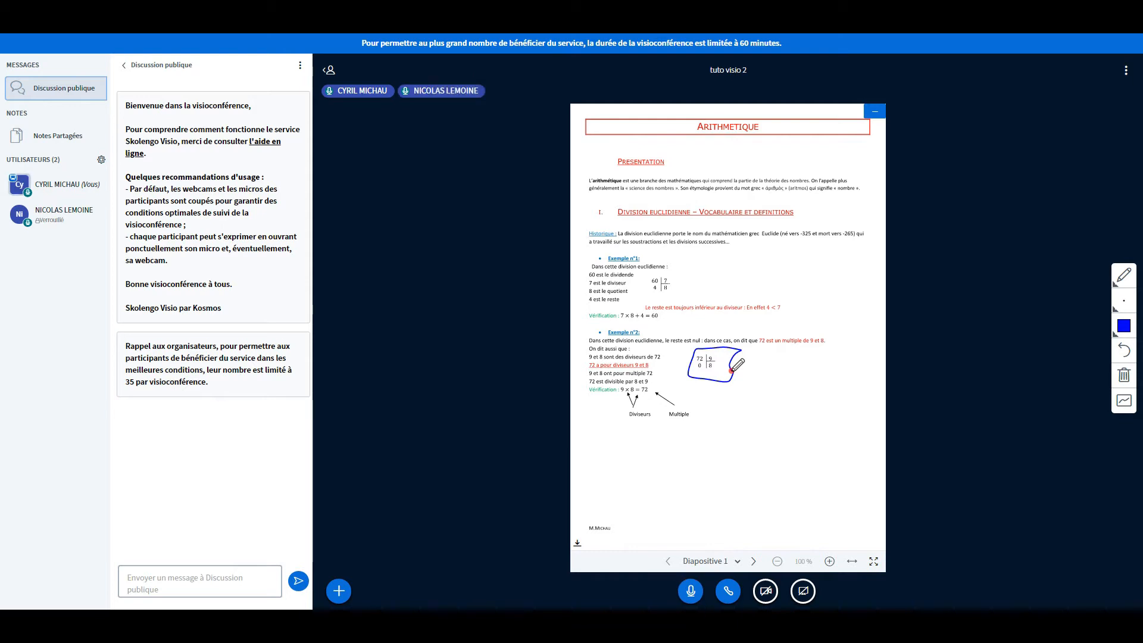
On slide 2, enable the multi-user whiteboard and disable it again, and return to slide 1
left_click(754, 562)
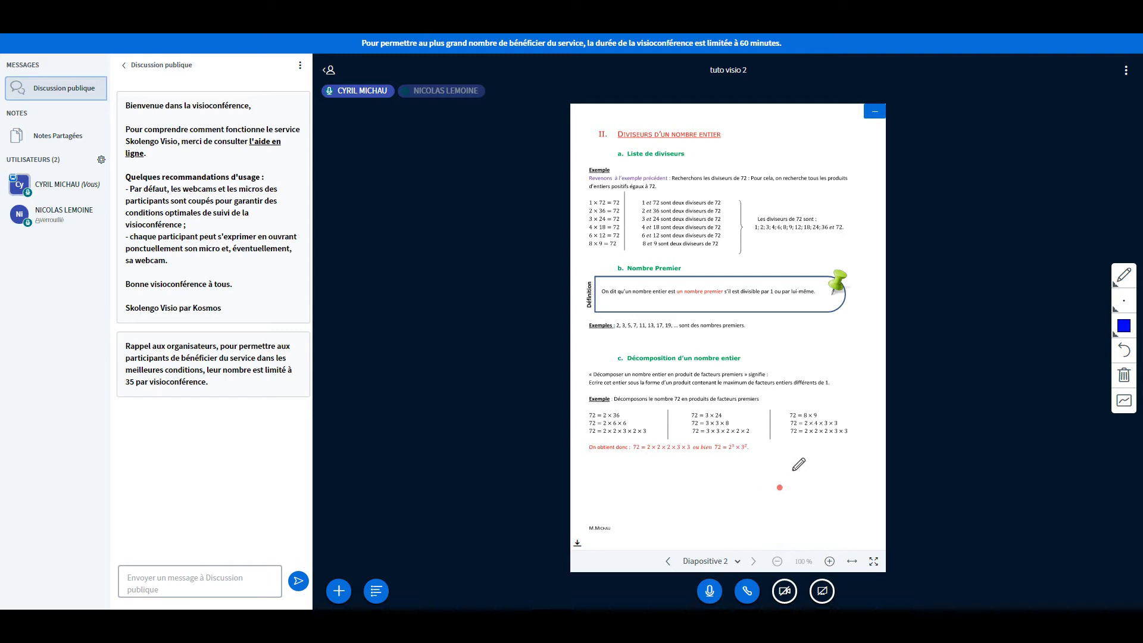
left_click(1123, 407)
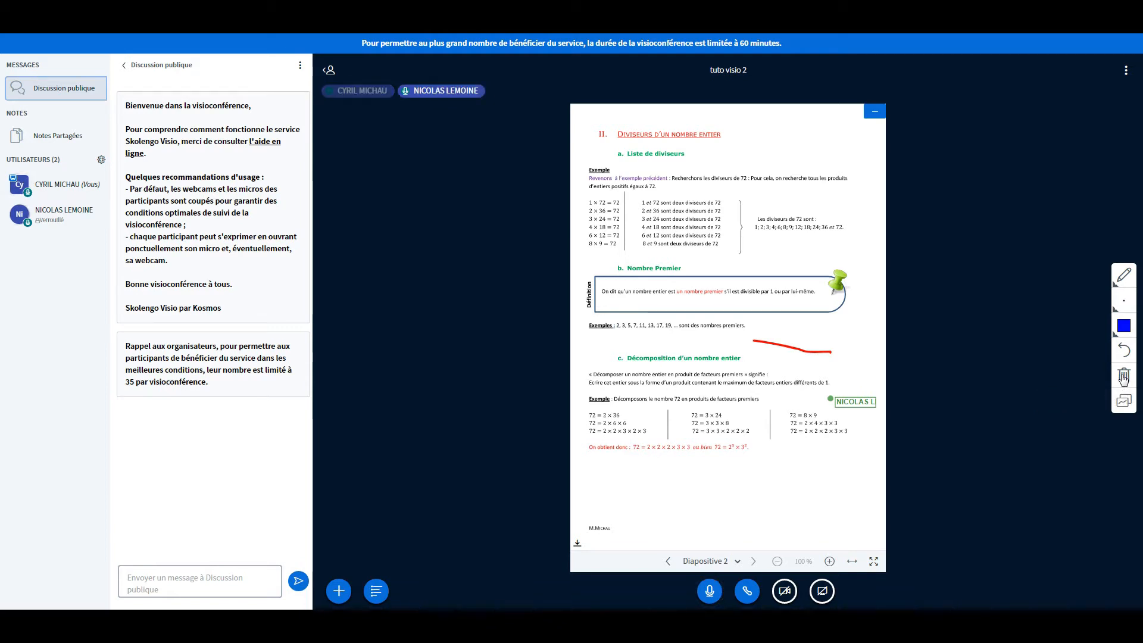
left_click(1121, 402)
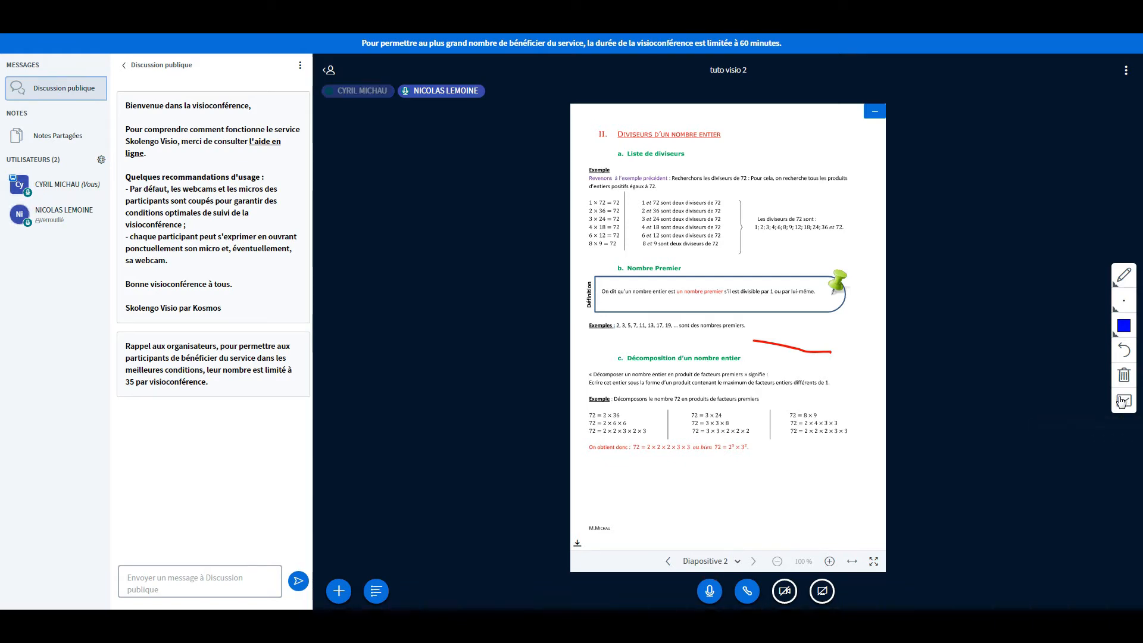
left_click(668, 562)
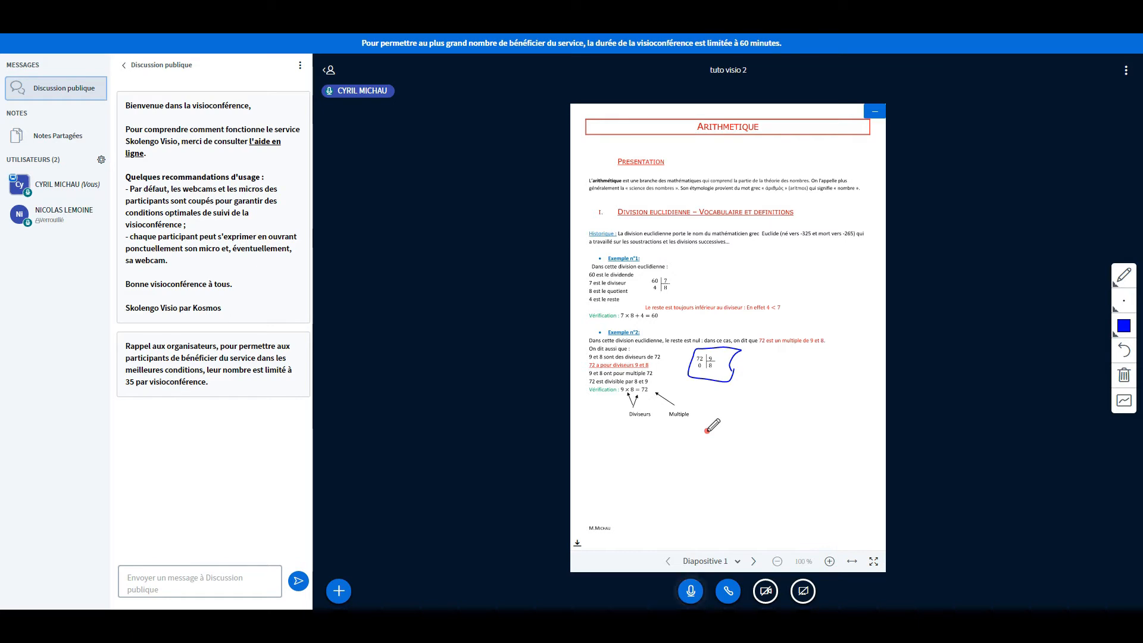
left_click(339, 592)
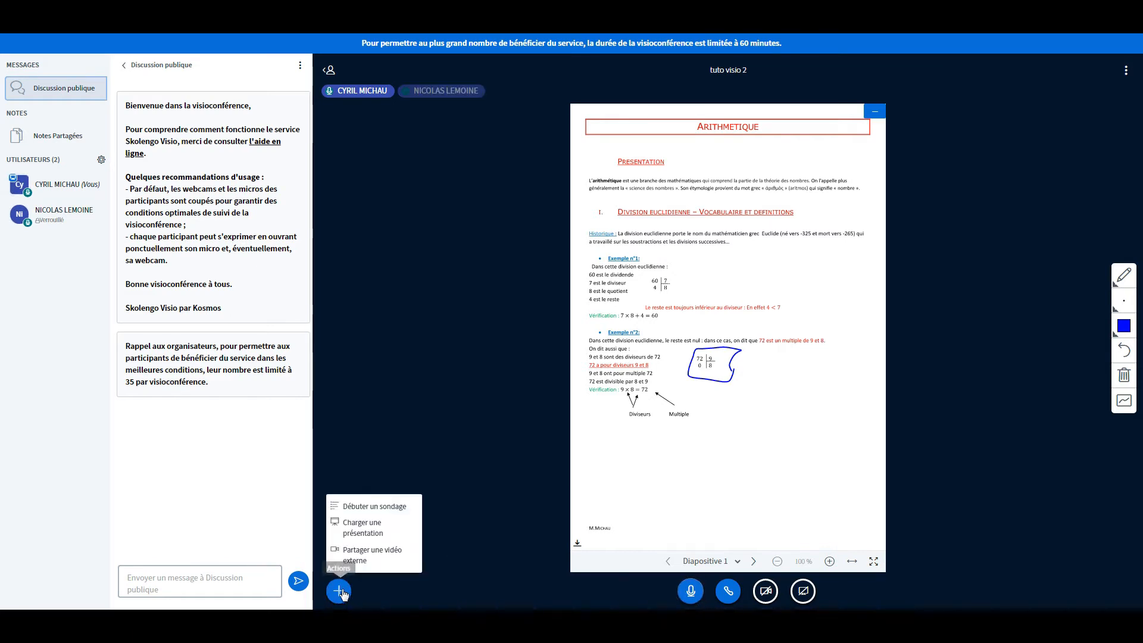
left_click(385, 560)
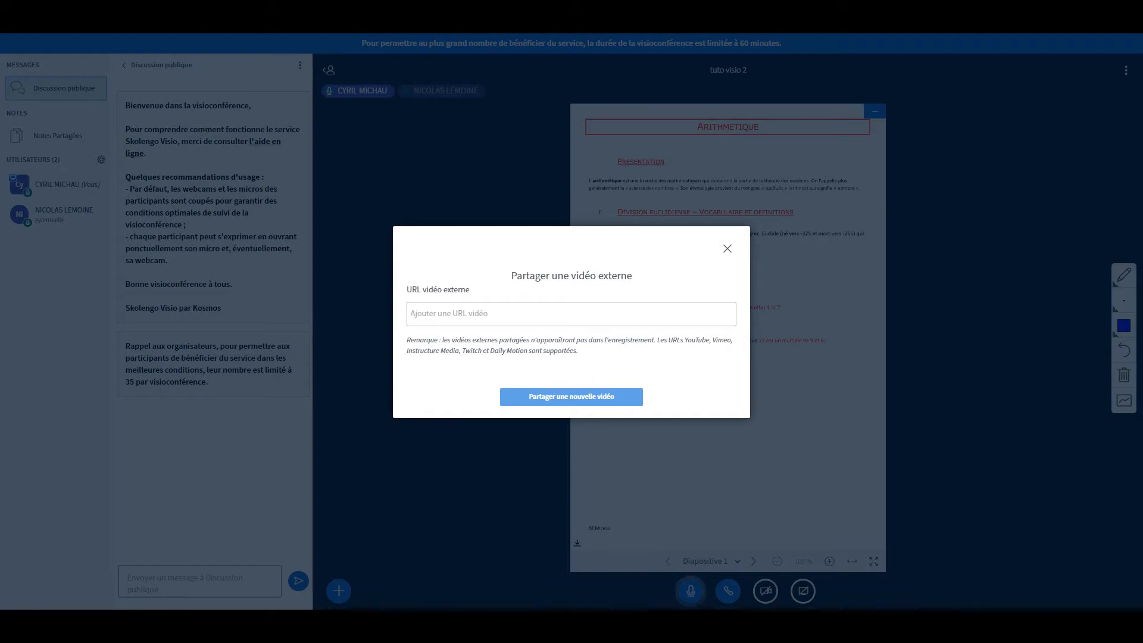
left_click(689, 317)
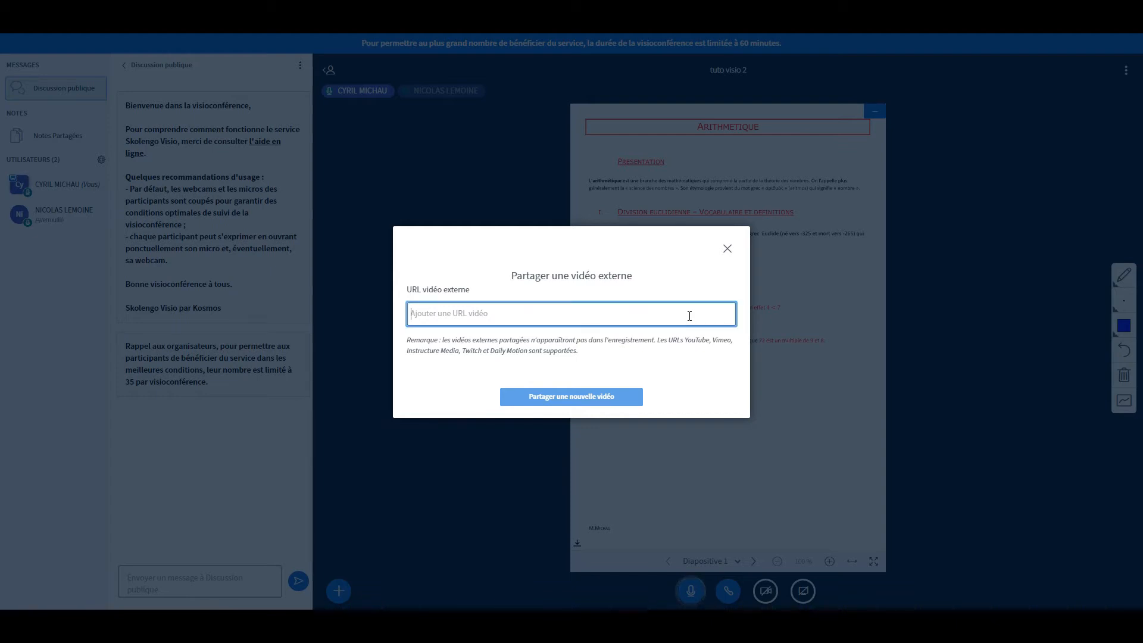
type("https://www.youtube.com/watch?v=i2GXsVy4xqU")
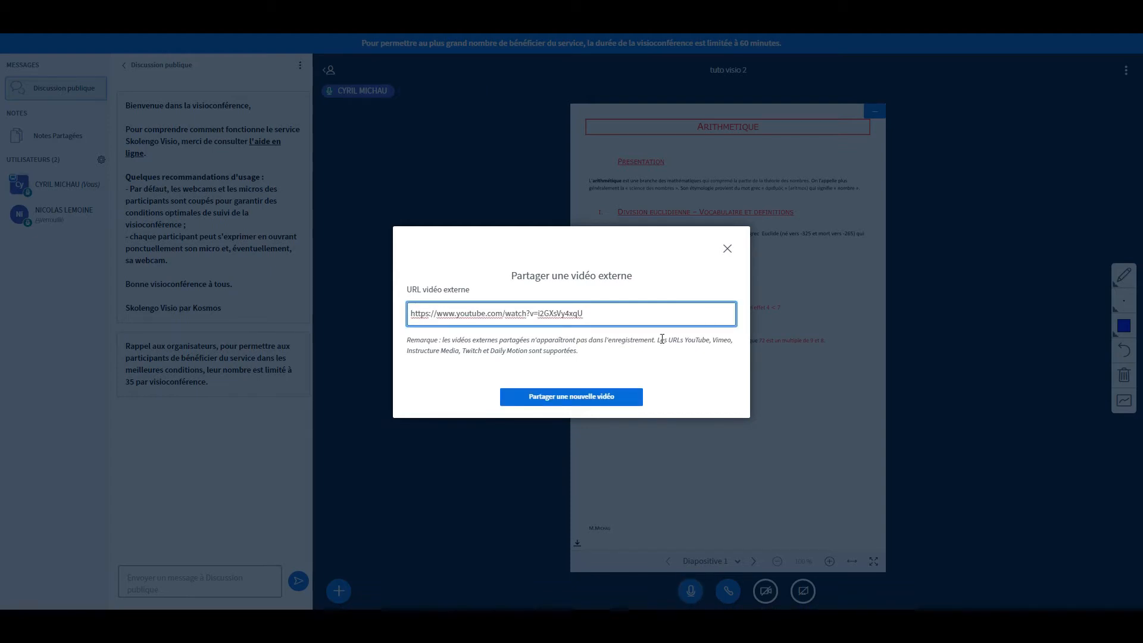
left_click(602, 401)
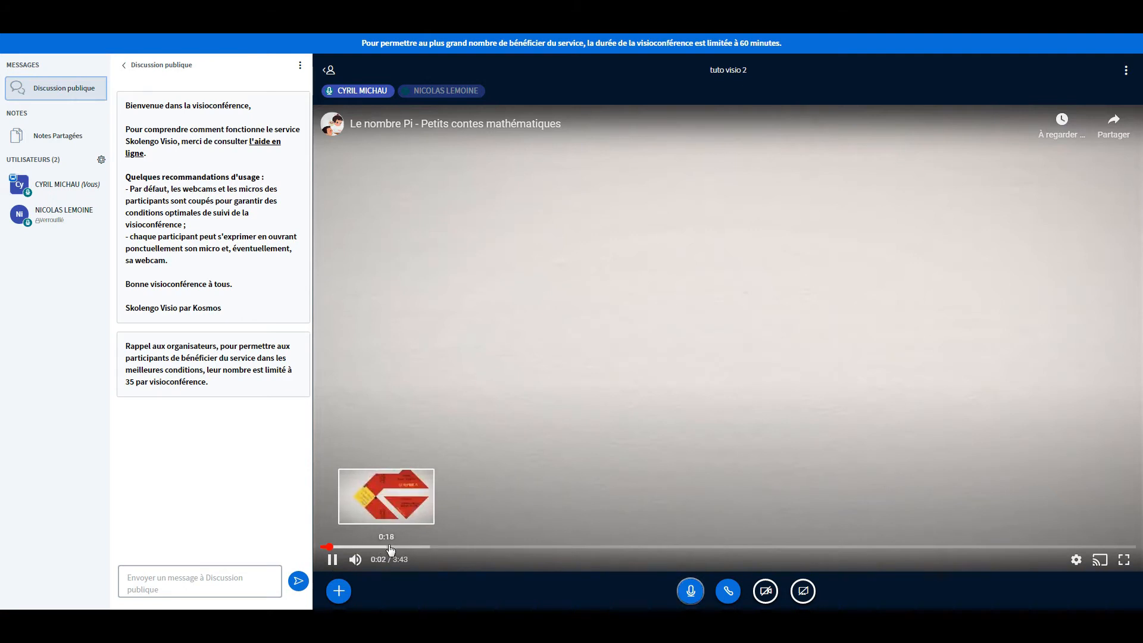
Skip ahead in the shared video, pause it at 0:30 and stop the external video sharing
left_click(410, 547)
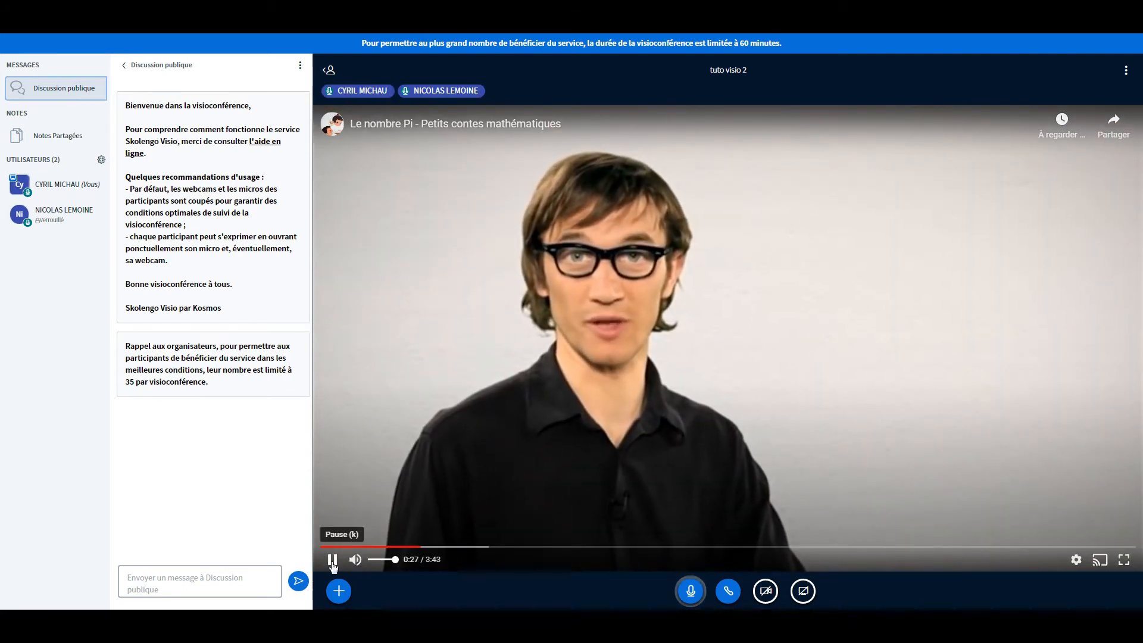
left_click(332, 561)
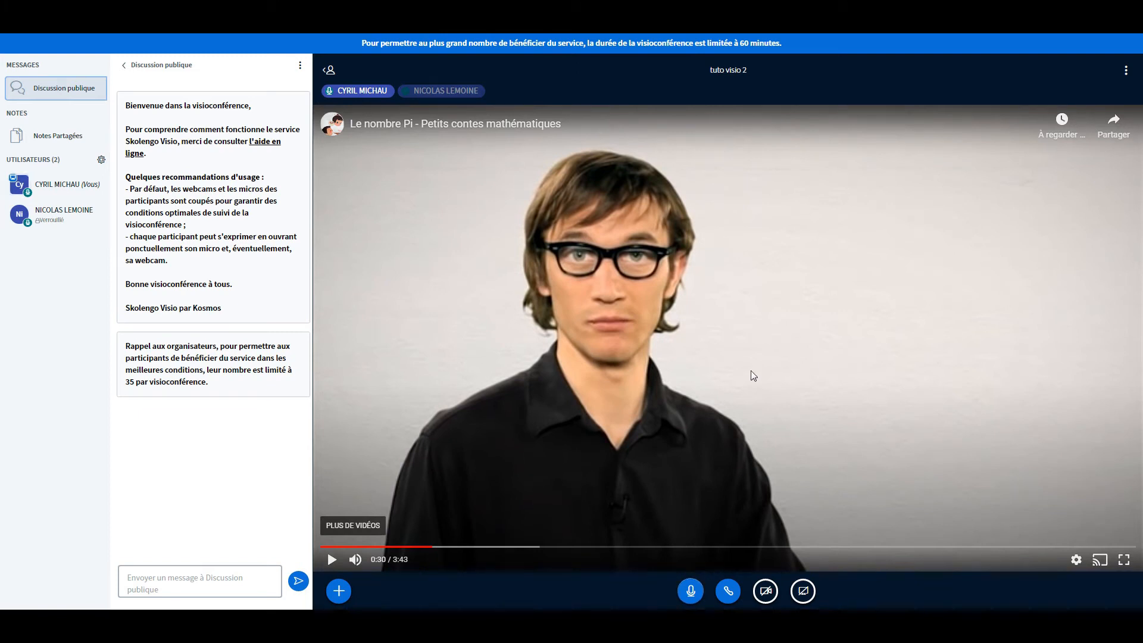
left_click(339, 591)
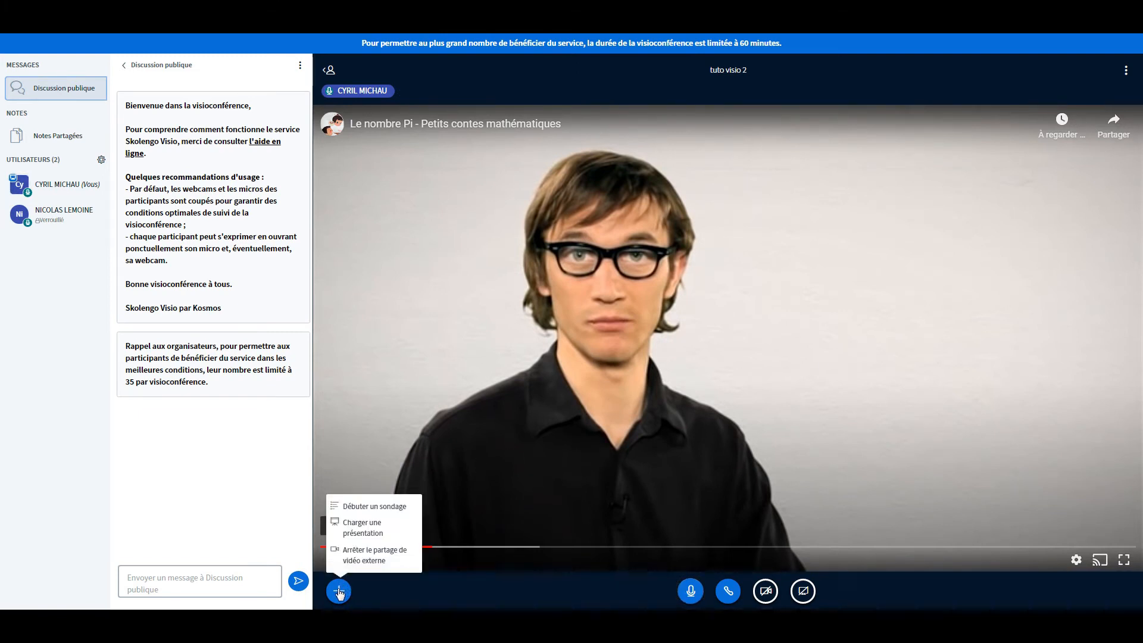
left_click(359, 559)
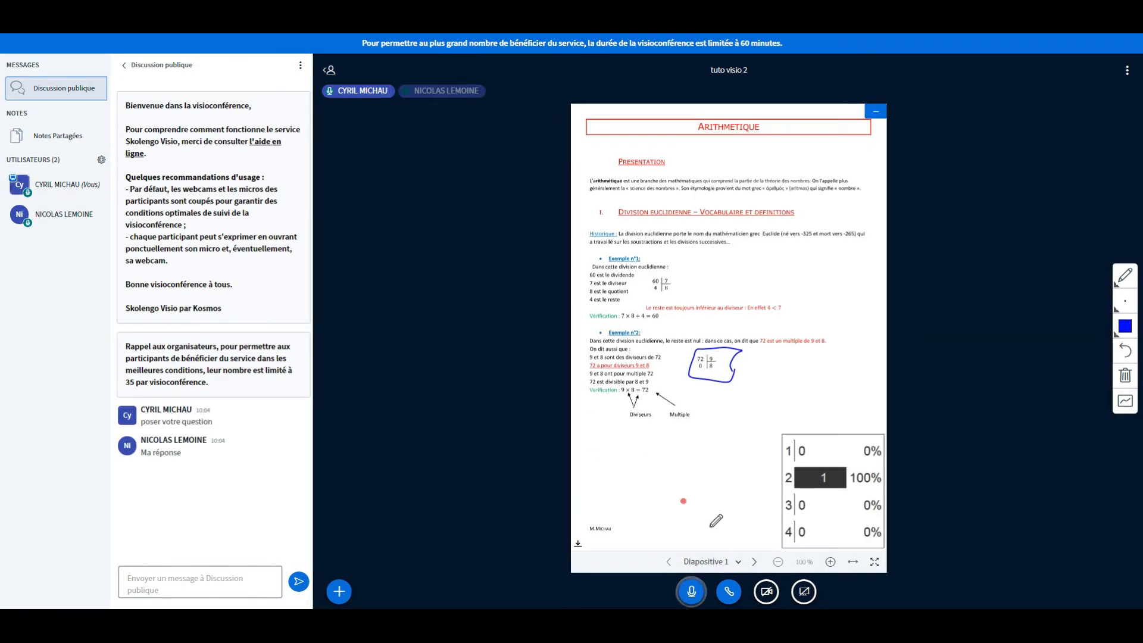
Share the Chrome application window showing the YouTube video "Le nombre Pi - Petits contes mathématiques" and stop the screen sharing
left_click(804, 592)
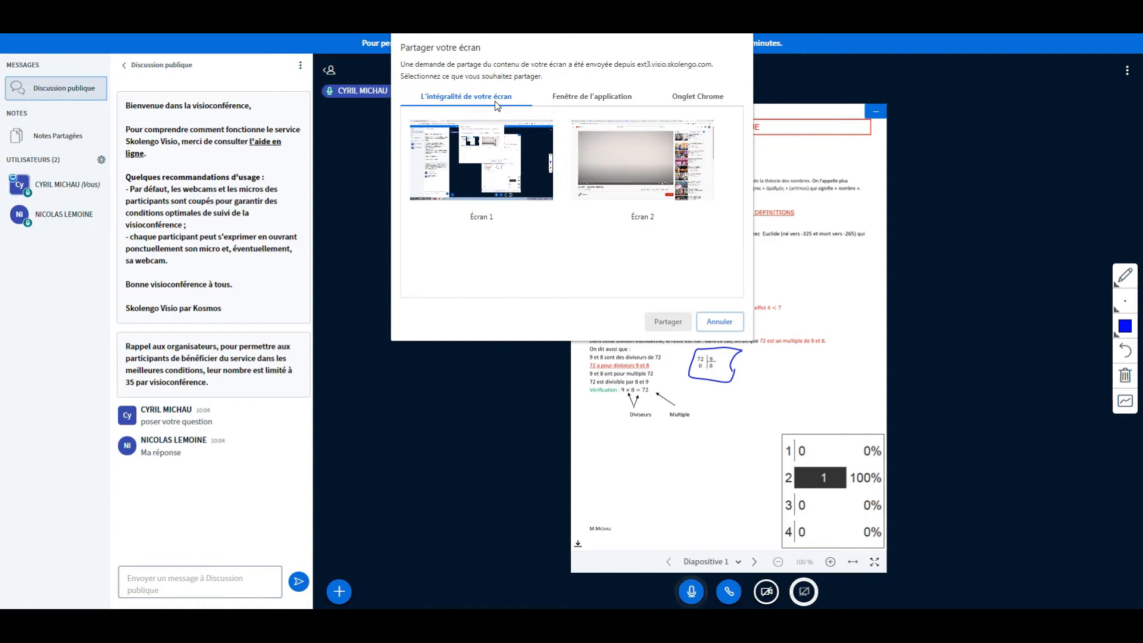
left_click(589, 98)
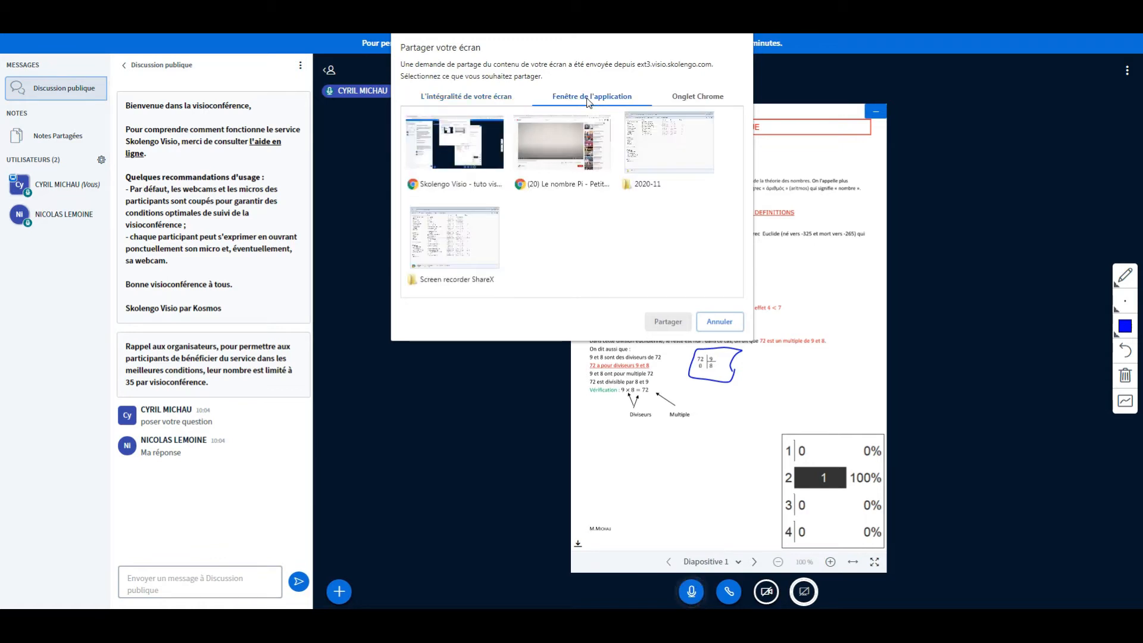
left_click(674, 156)
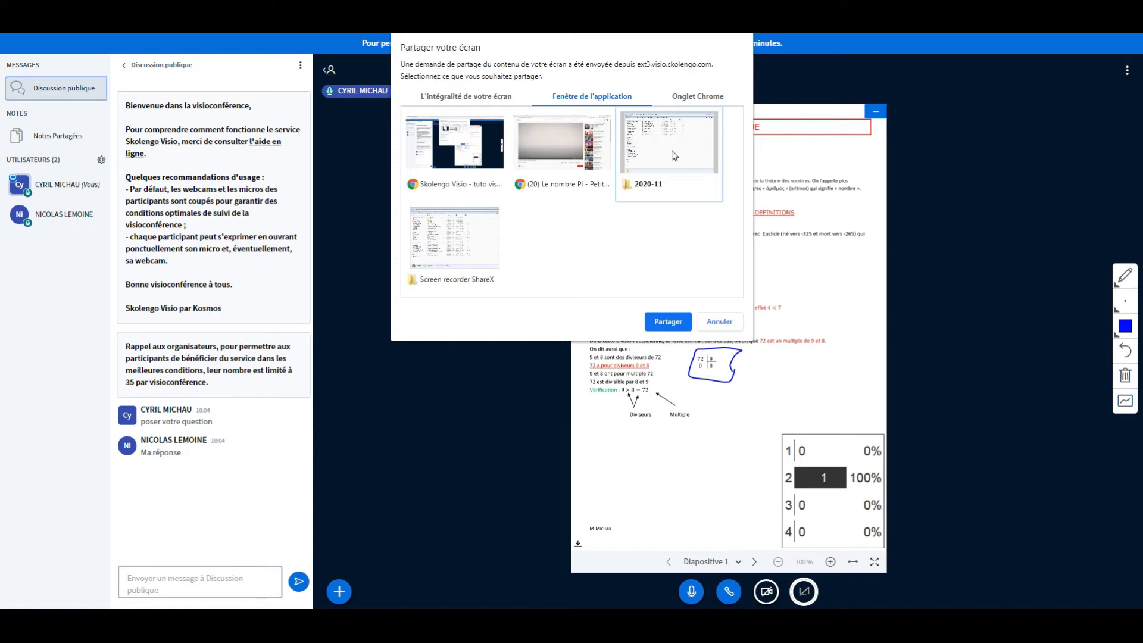
left_click(700, 100)
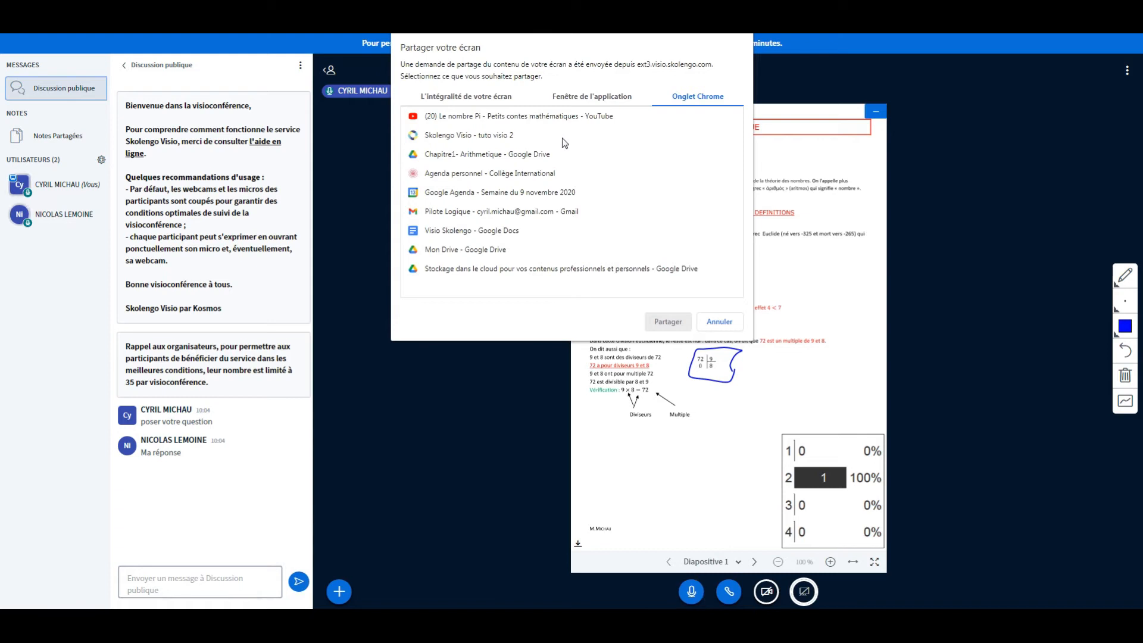
left_click(589, 101)
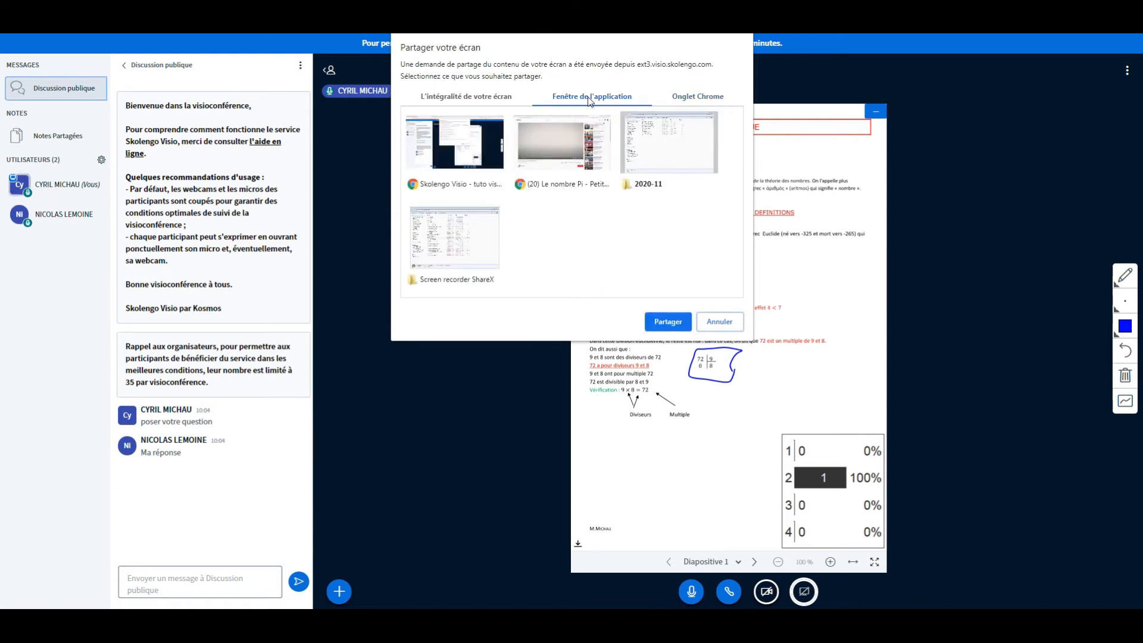
left_click(551, 141)
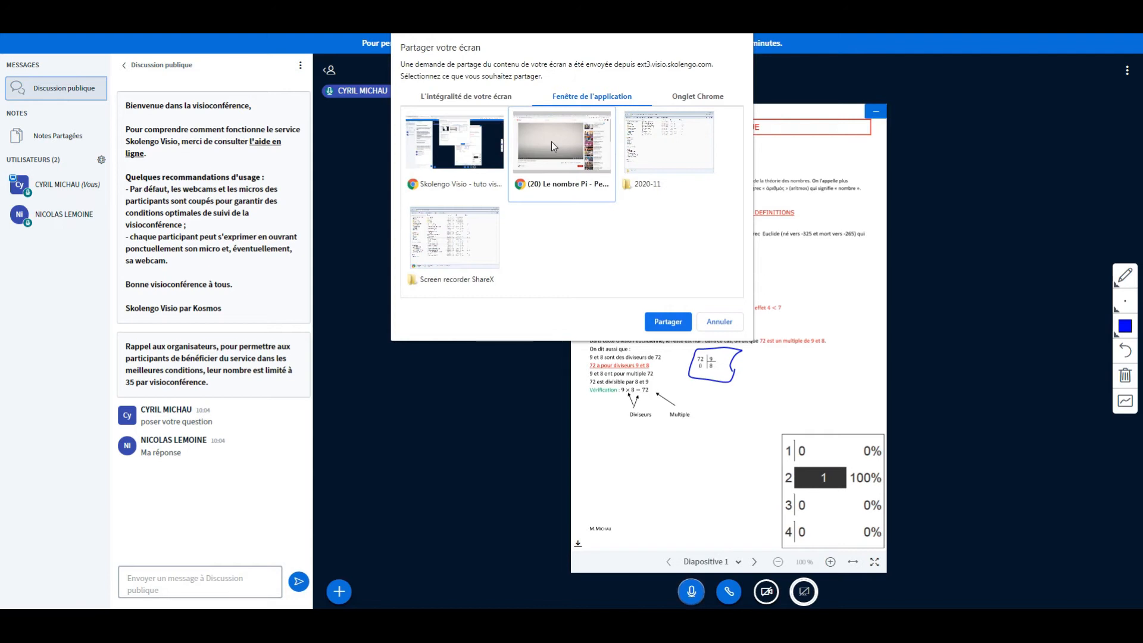
left_click(667, 323)
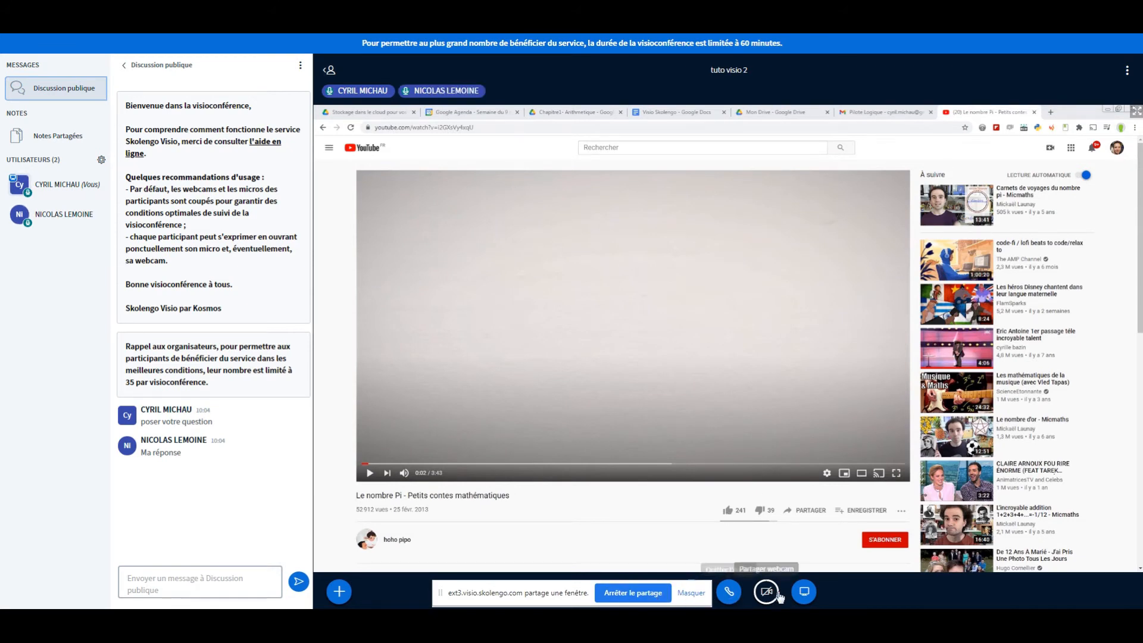
left_click(803, 592)
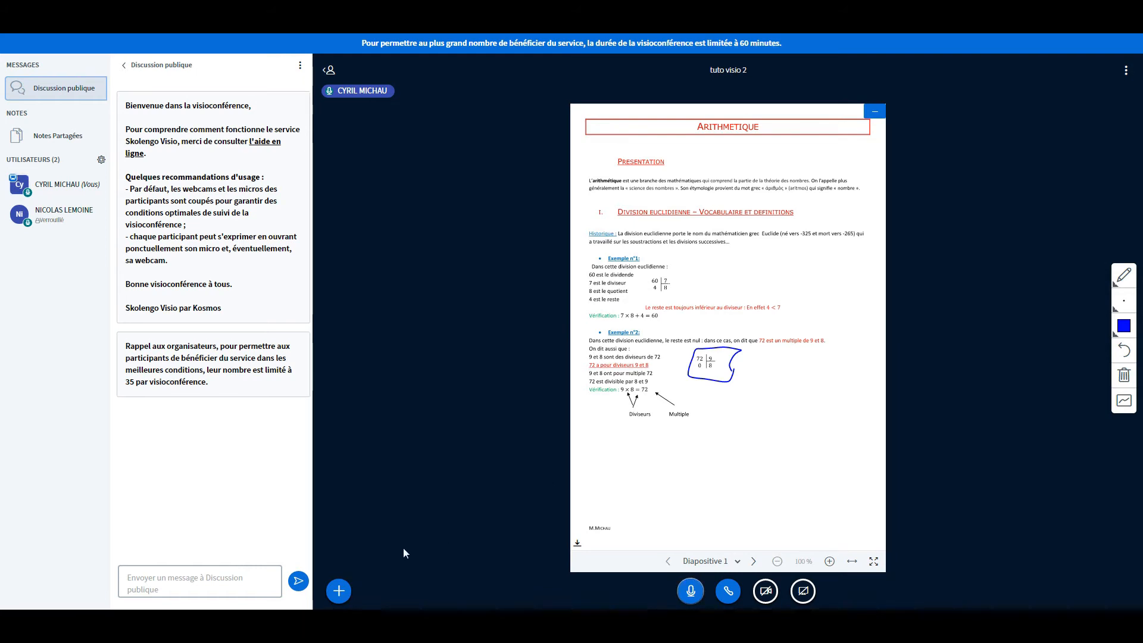
Run a custom poll with the answer options 1, 2, 3 and 4 and publish its results on the slide
left_click(340, 592)
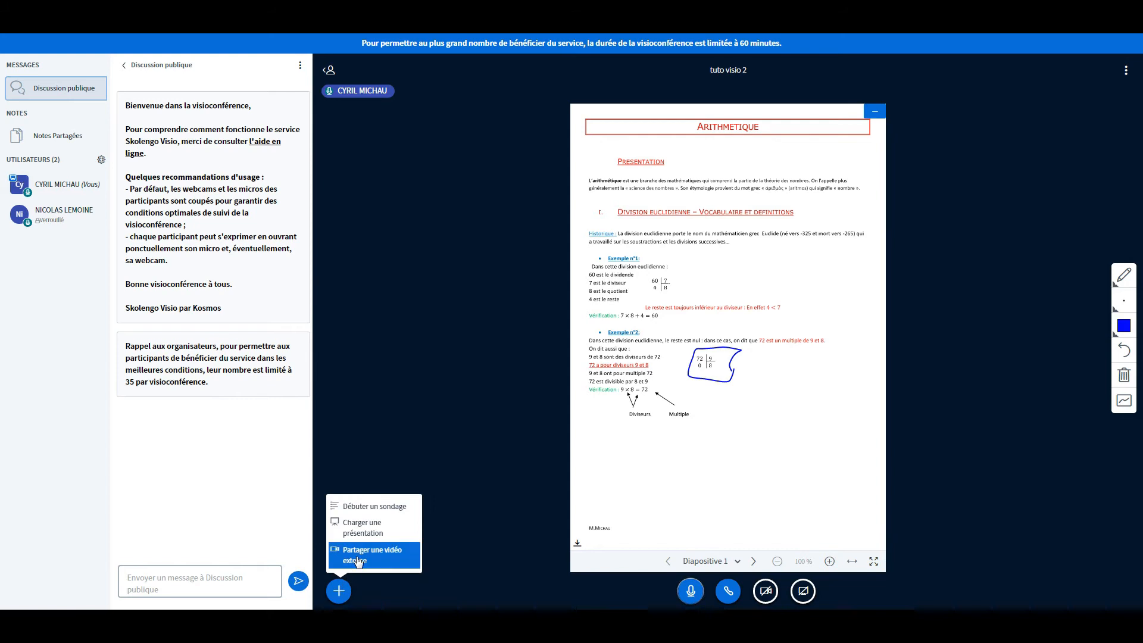
left_click(371, 508)
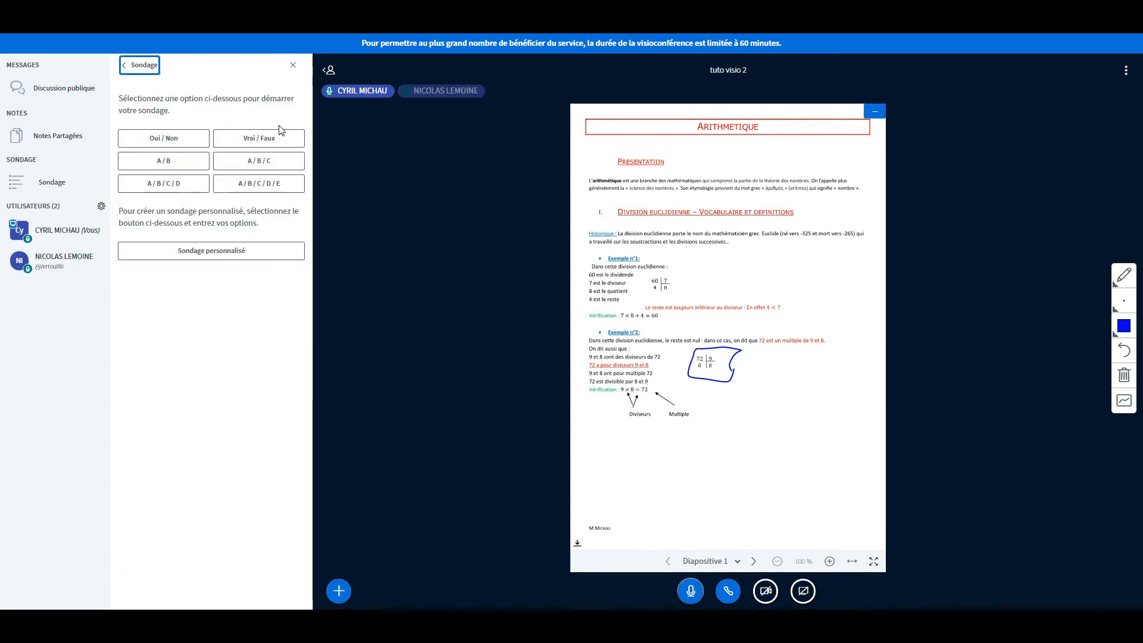
left_click(226, 256)
left_click(205, 276)
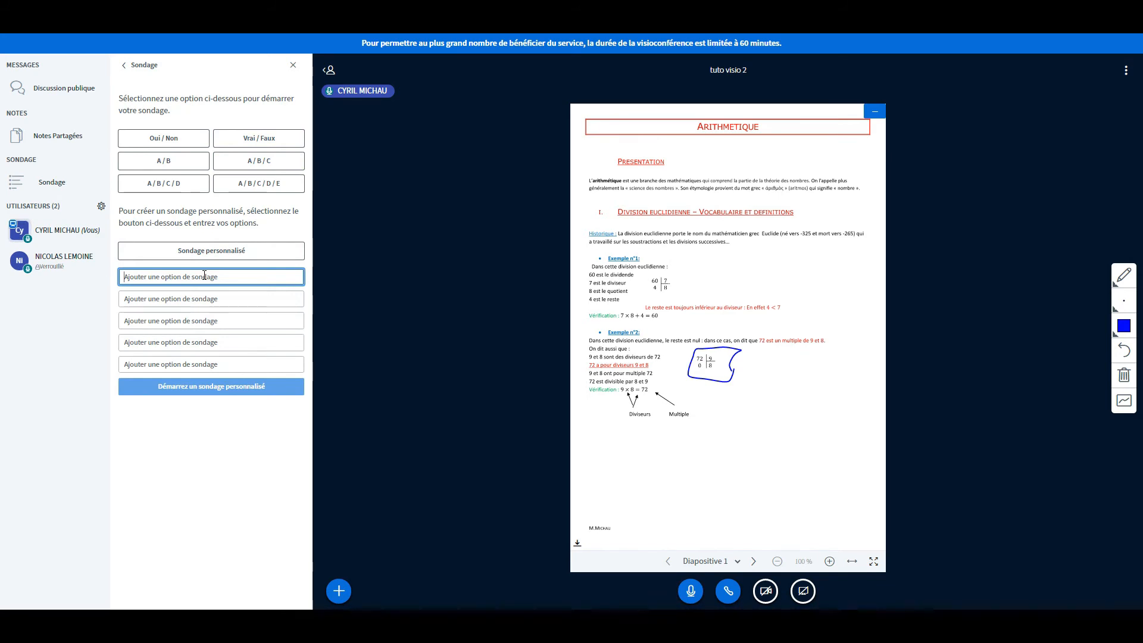
type("1")
key("Tab")
type("2")
key("Tab")
type("4")
key("Tab")
left_click(234, 392)
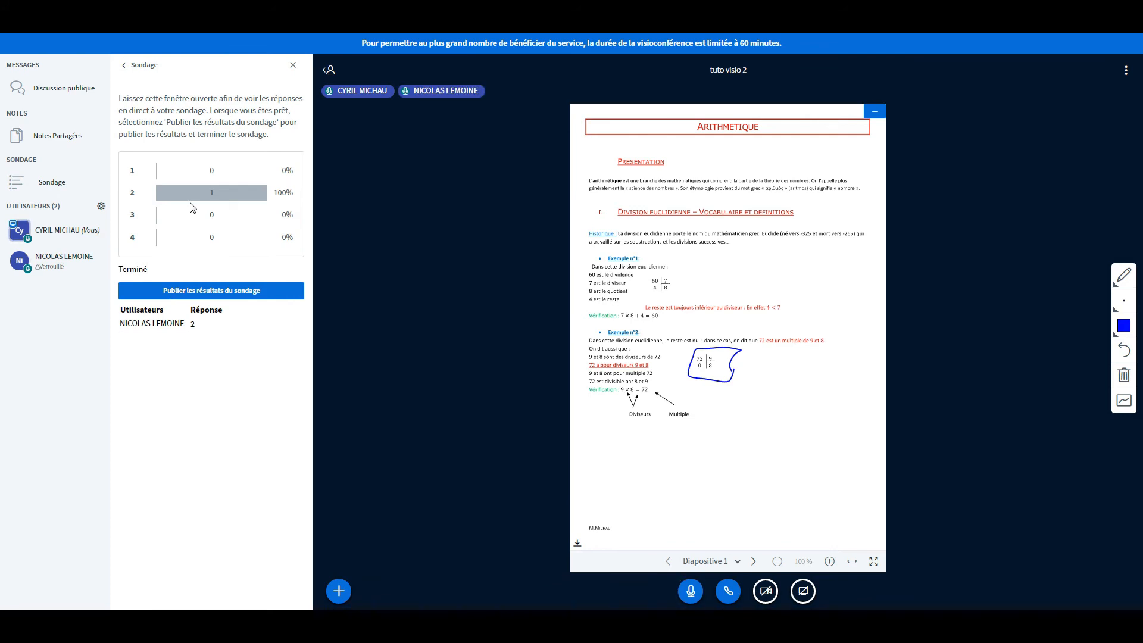
left_click(233, 291)
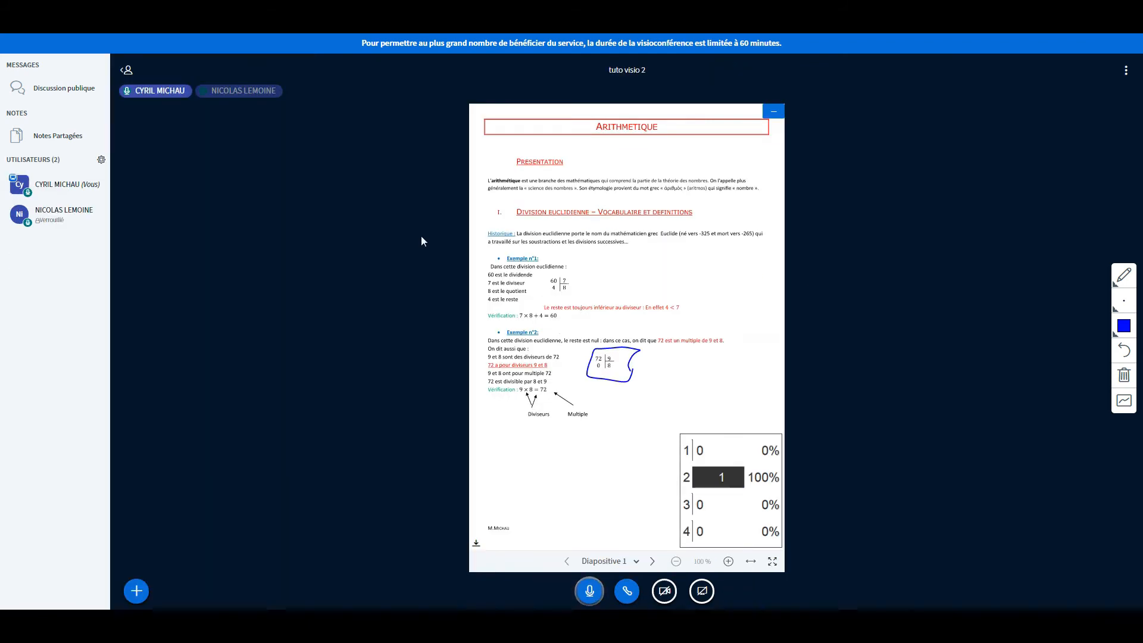
Send the message "poser votre question" in the public discussion
left_click(79, 93)
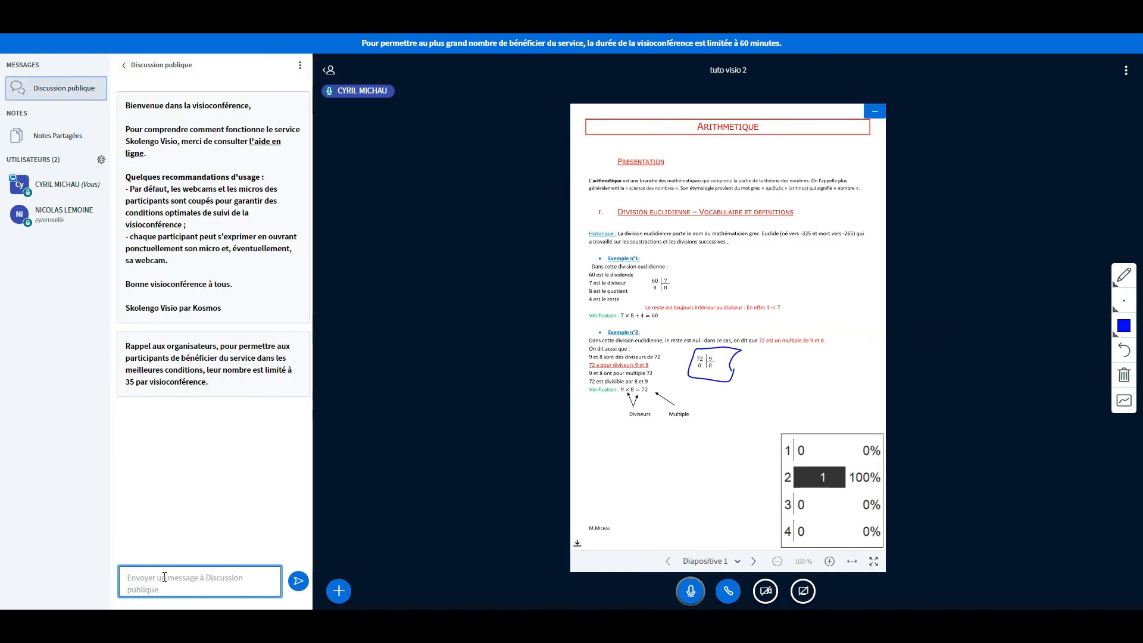
type("poser votre question")
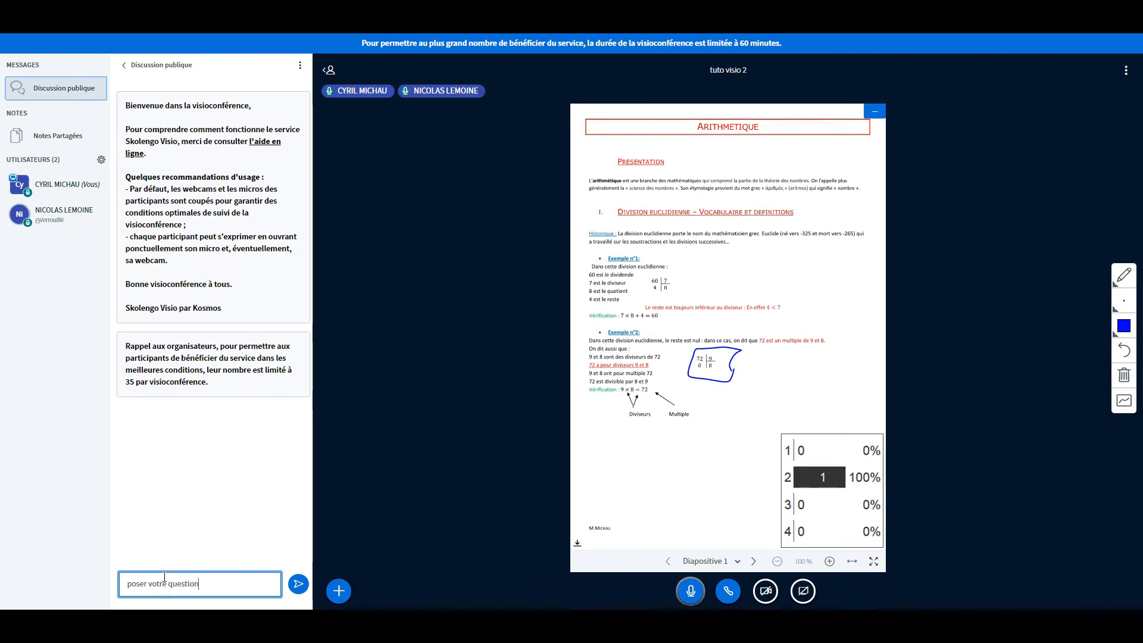
key("Return")
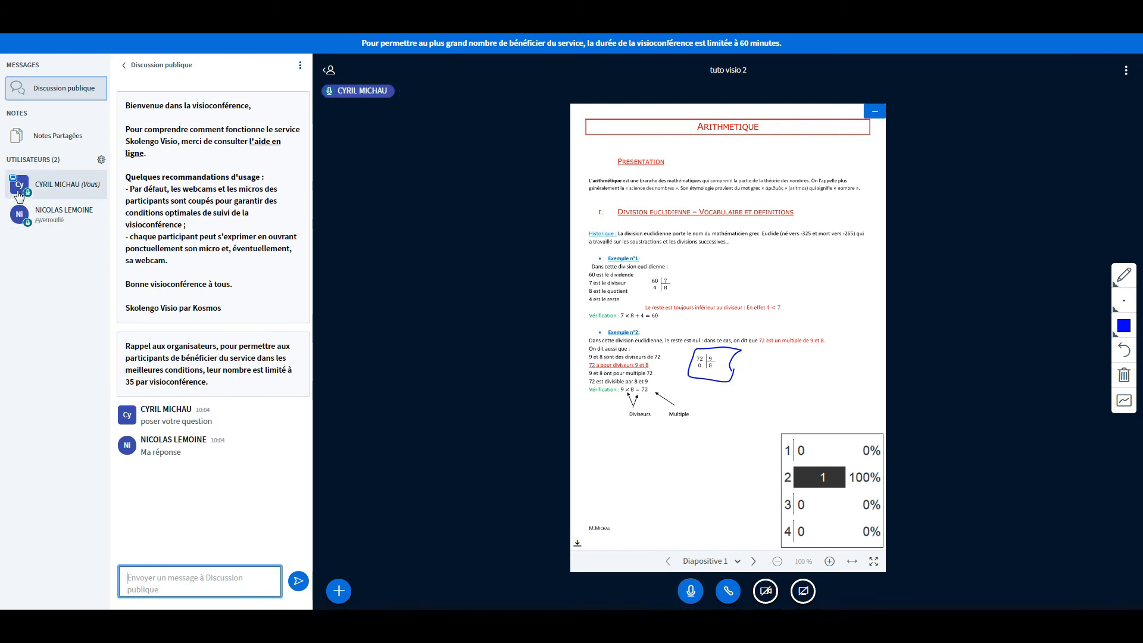
Set the organiser's own status to "Lever la main" and clear all users' status icons
left_click(83, 184)
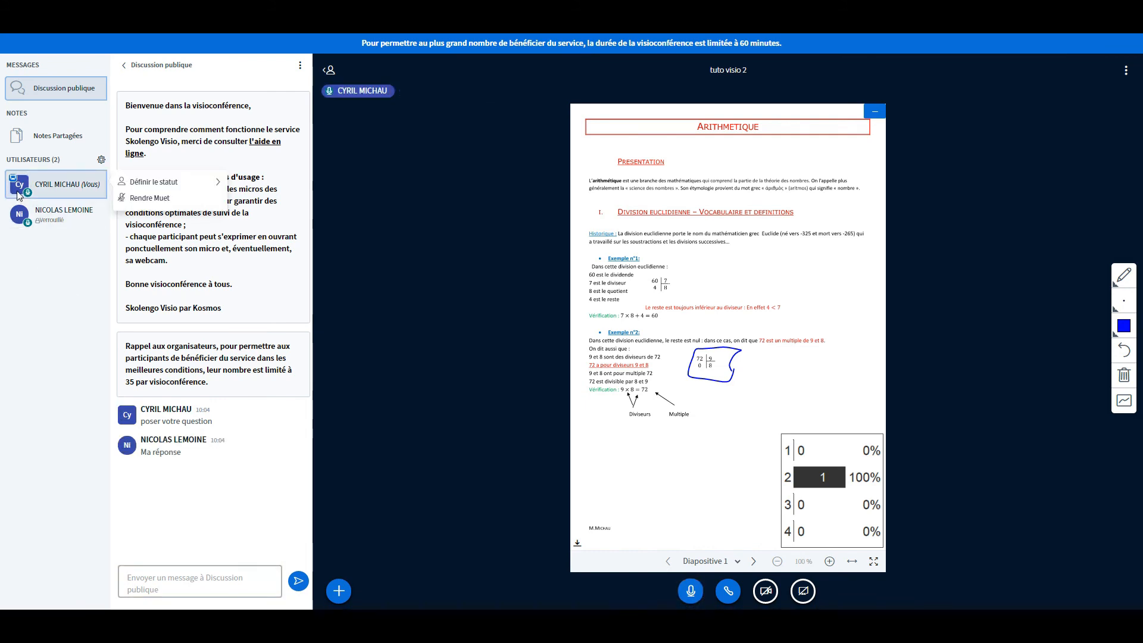
left_click(141, 182)
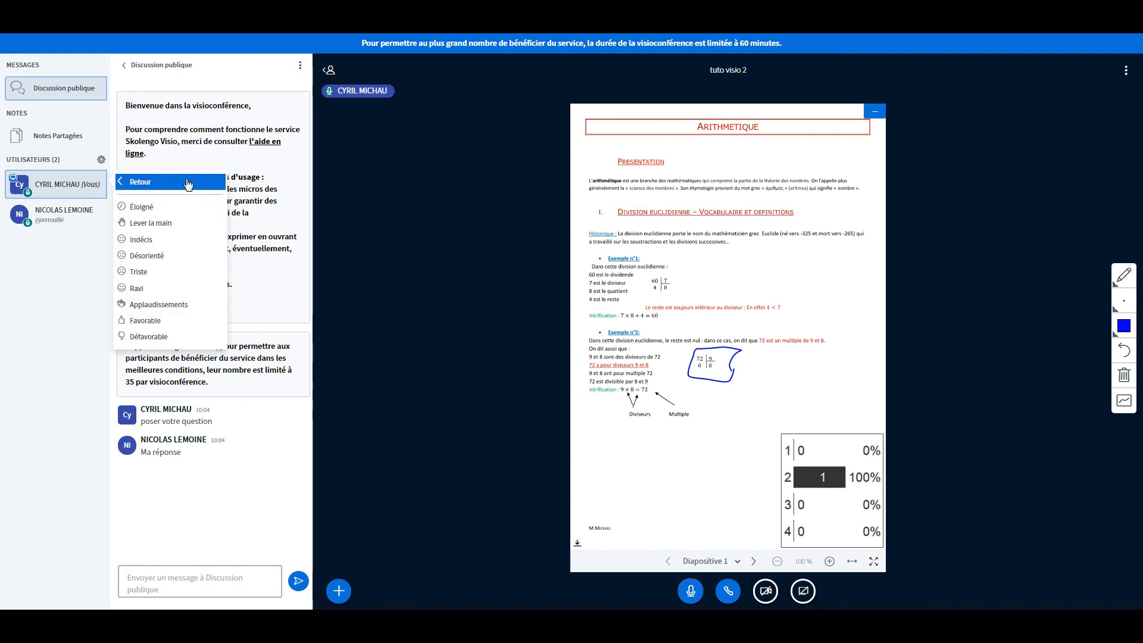
left_click(172, 225)
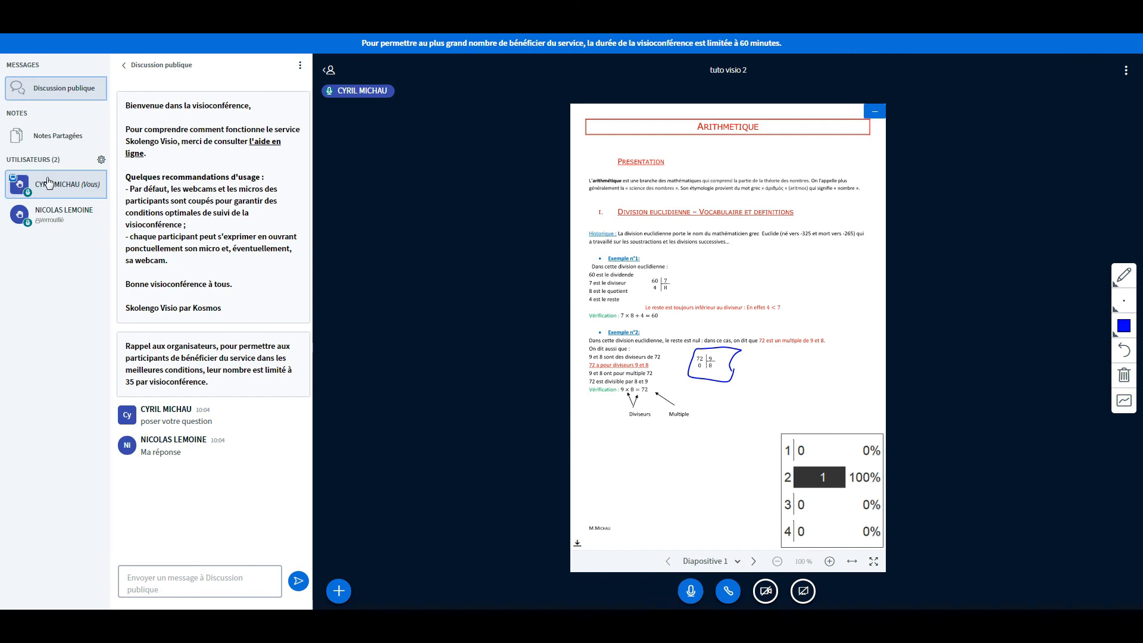
left_click(100, 162)
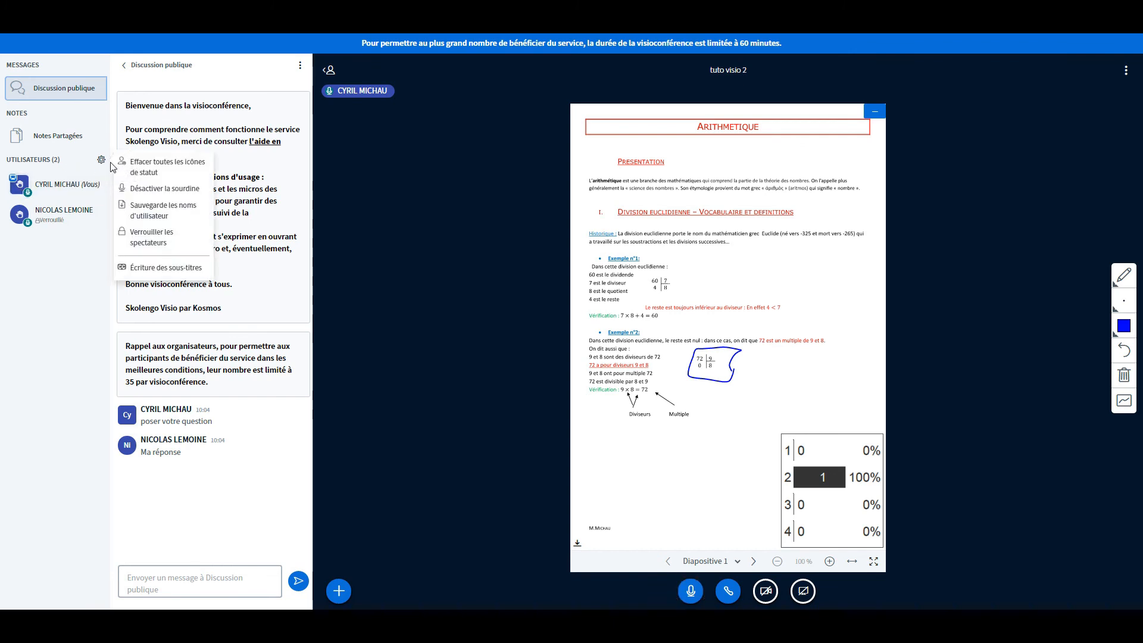
left_click(142, 168)
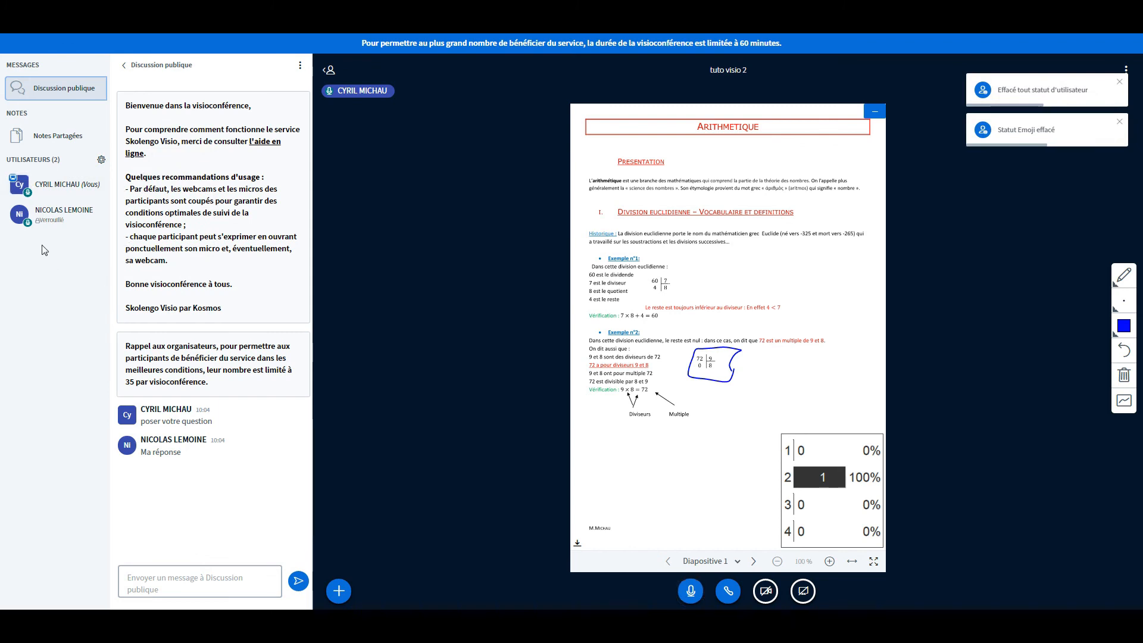
Unlock the other participant and save the meeting's user names to a text file
left_click(22, 218)
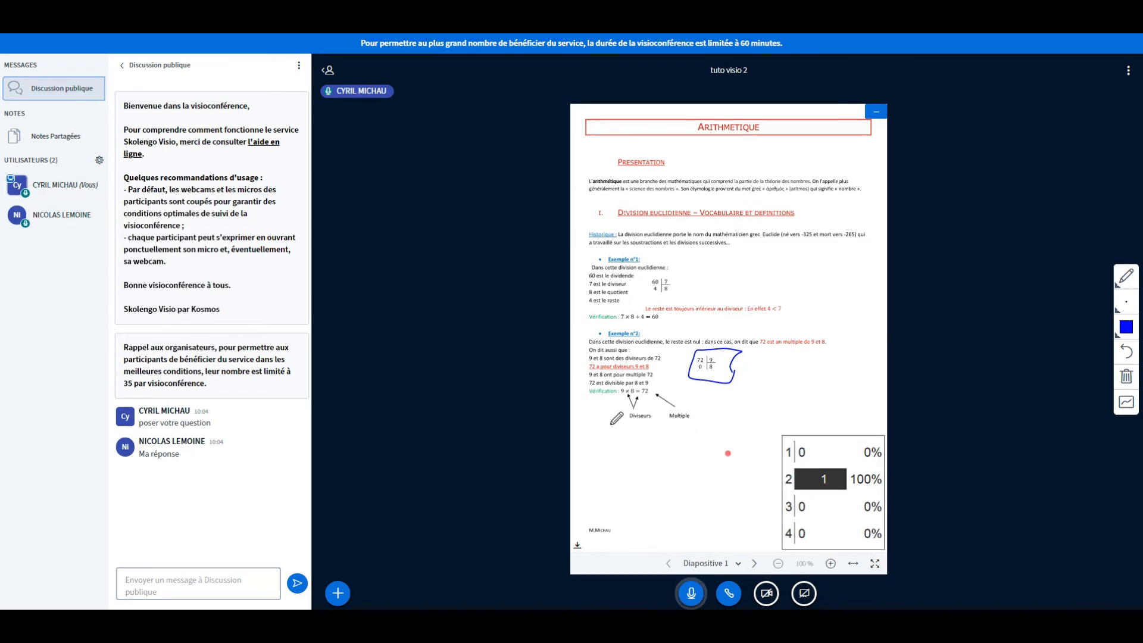
left_click(100, 161)
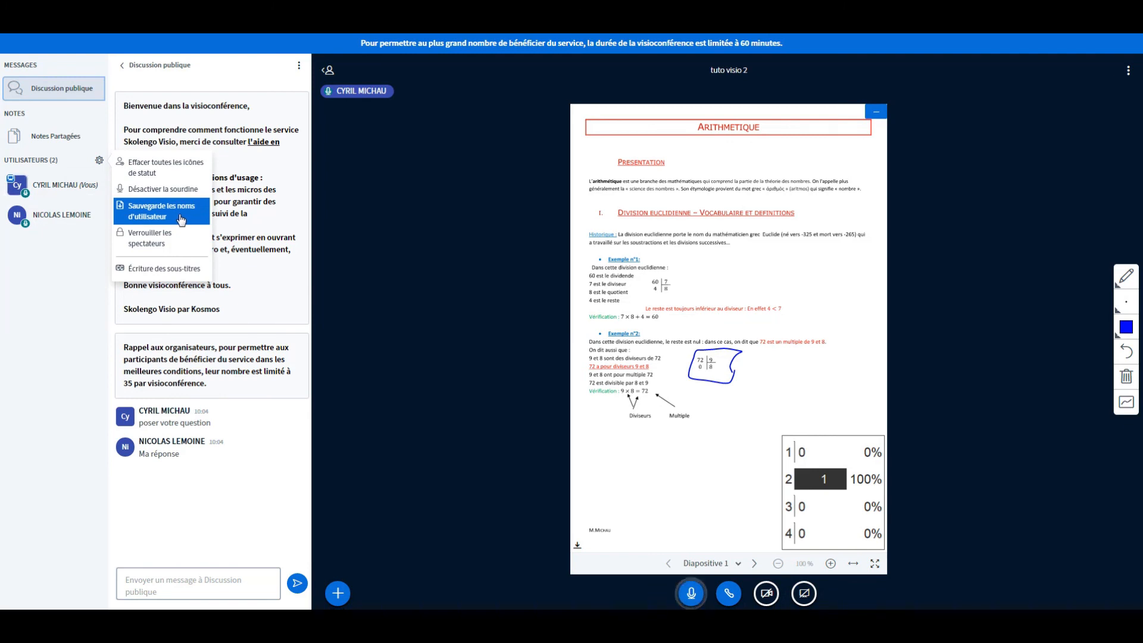
left_click(181, 219)
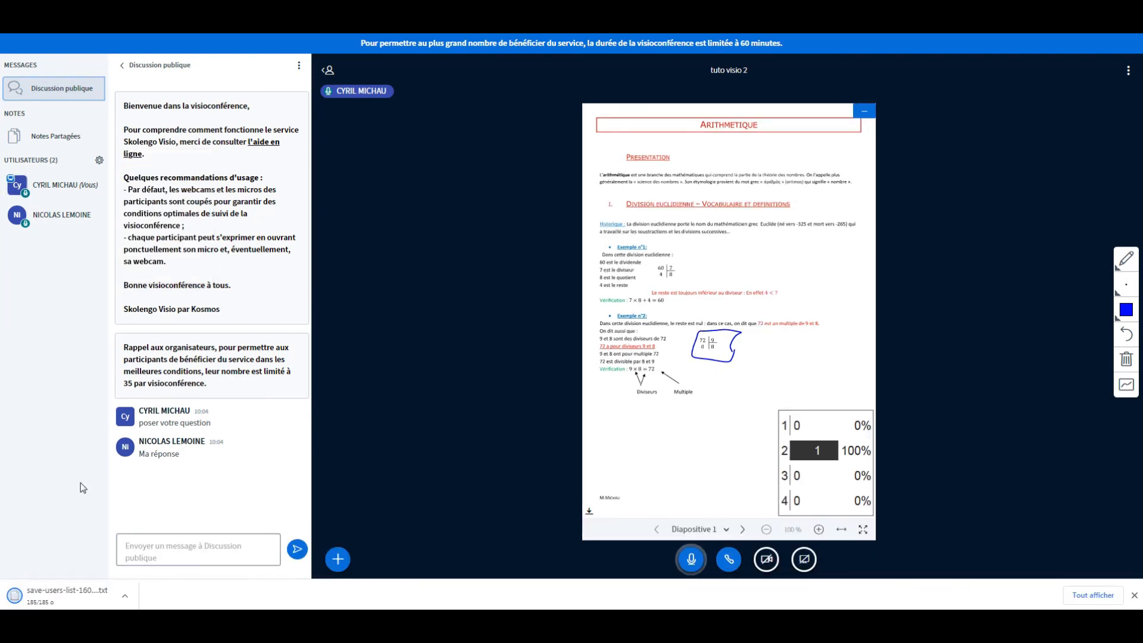